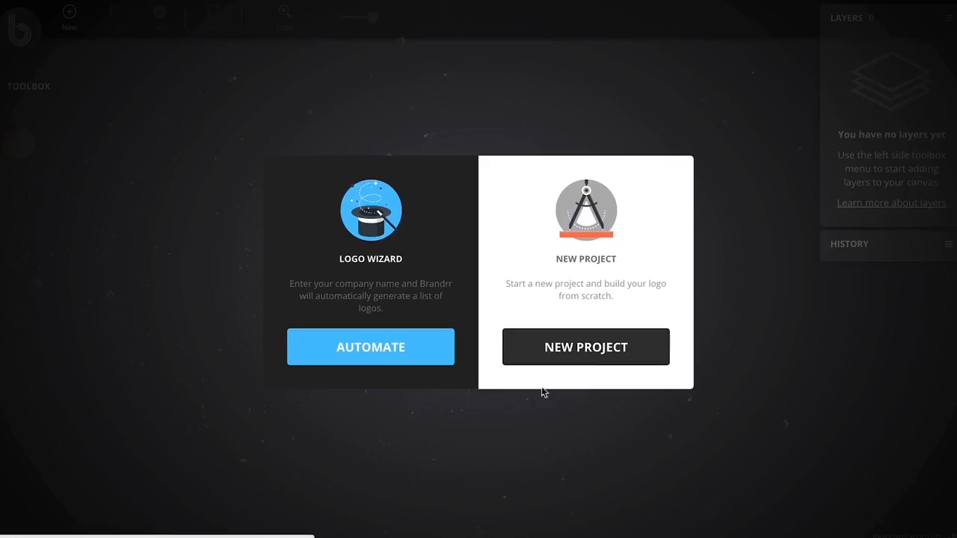
Step: Use the Logo Wizard to generate logos for the company name Science Tutes in the Education industry
{"action": "left_click", "coordinate": [385, 361]}
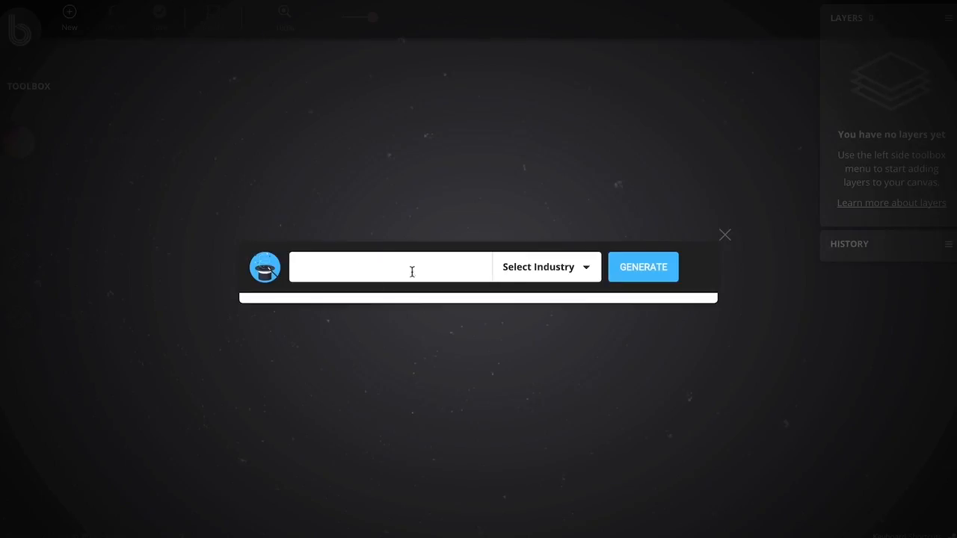
{"action": "left_click", "coordinate": [568, 273]}
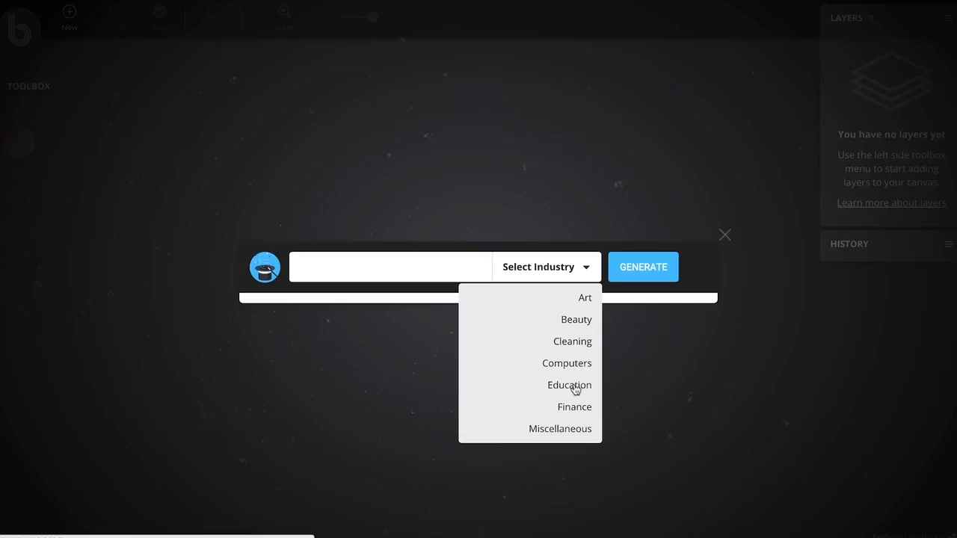
{"action": "left_click", "coordinate": [573, 385]}
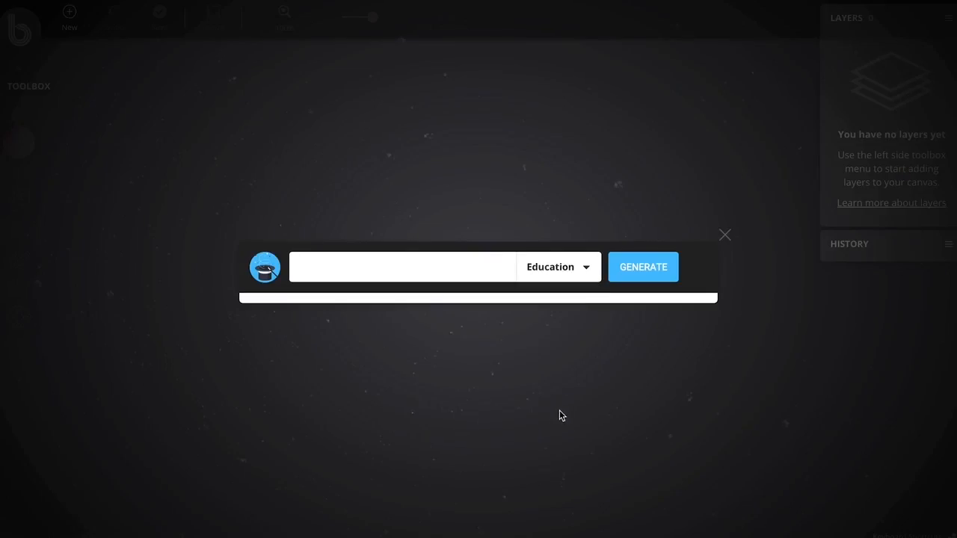
{"action": "left_click", "coordinate": [429, 270]}
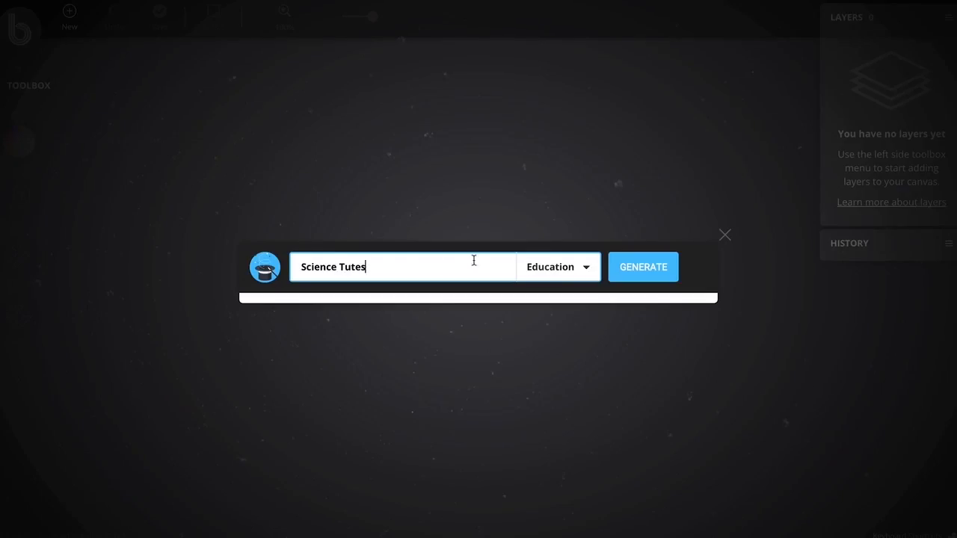
{"action": "left_click", "coordinate": [645, 269]}
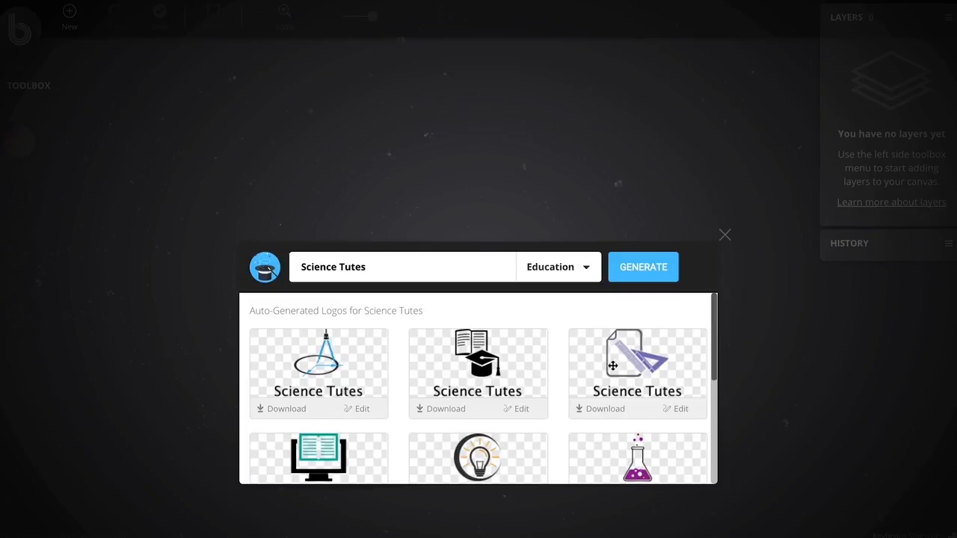
{"action": "scroll", "coordinate": [706, 363], "scroll_direction": "down", "scroll_amount": 2}
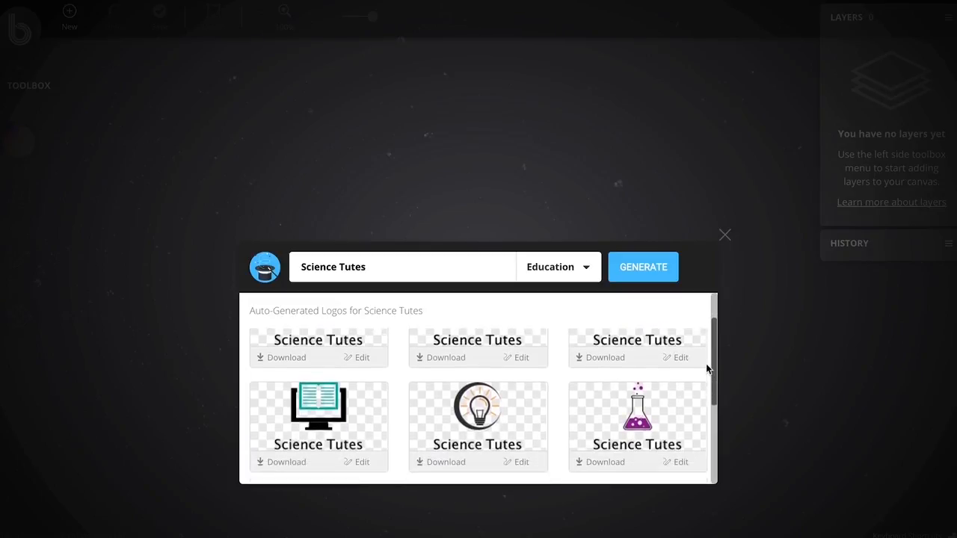
{"action": "scroll", "coordinate": [706, 363], "scroll_direction": "down", "scroll_amount": 3}
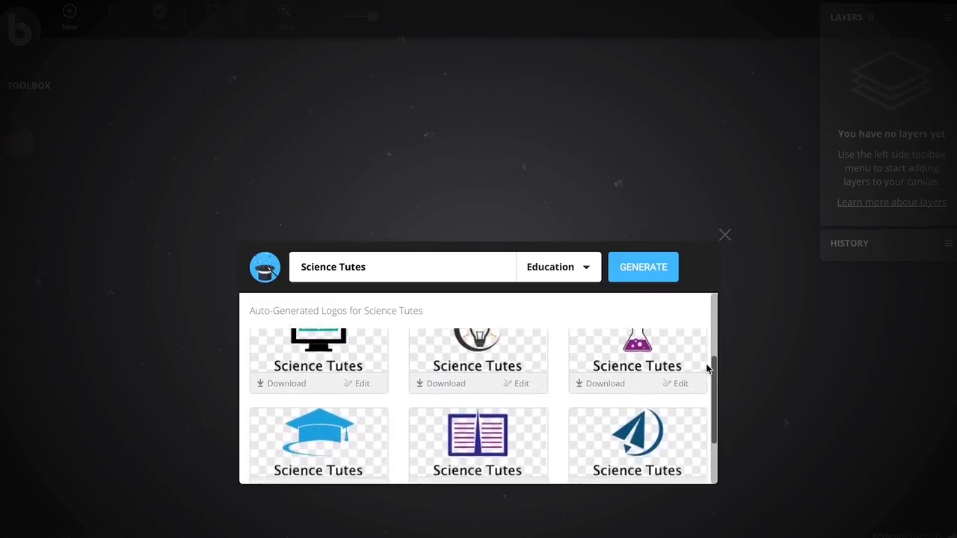
{"action": "scroll", "coordinate": [707, 368], "scroll_direction": "down", "scroll_amount": 1}
{"action": "scroll", "coordinate": [707, 367], "scroll_direction": "up", "scroll_amount": 3}
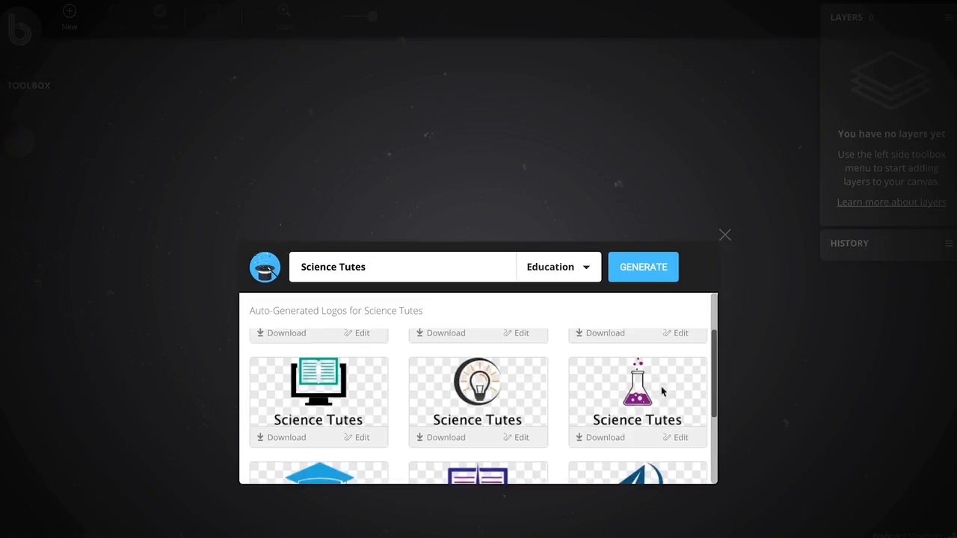
{"action": "scroll", "coordinate": [712, 408], "scroll_direction": "down", "scroll_amount": 1}
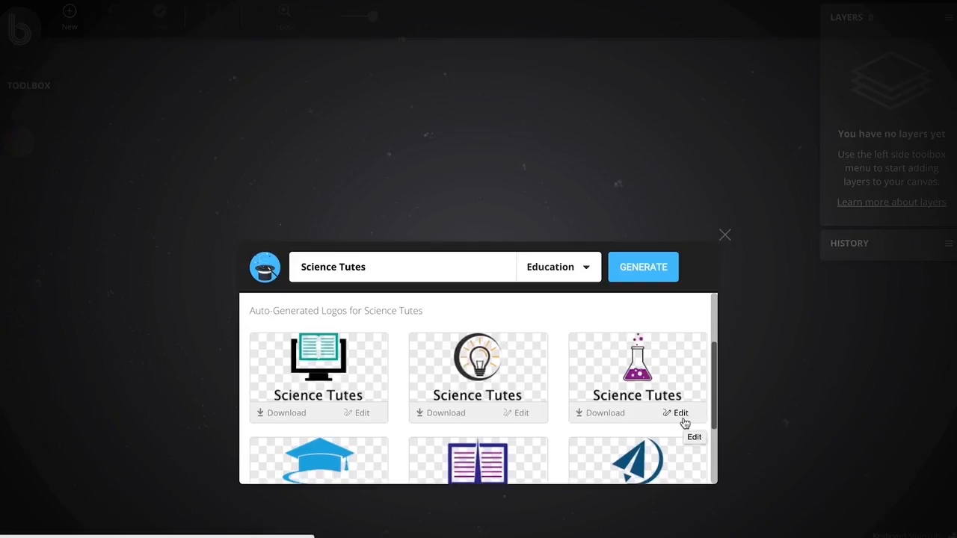
{"action": "left_click", "coordinate": [603, 415]}
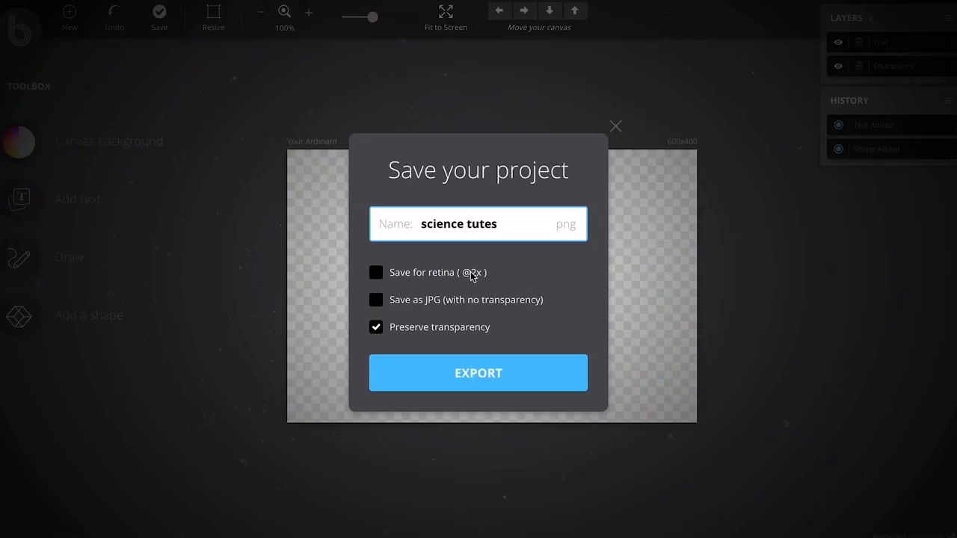
{"action": "left_click", "coordinate": [376, 273]}
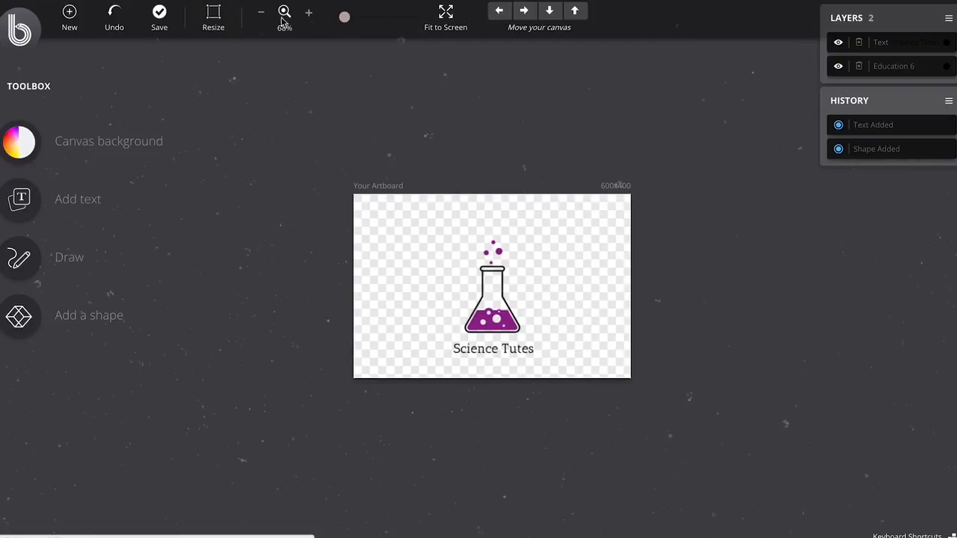
Step: Move the flask graphic and the Science Tutes text beneath it slightly higher on the artboard
{"action": "left_click", "coordinate": [310, 15]}
{"action": "left_click", "coordinate": [310, 15]}
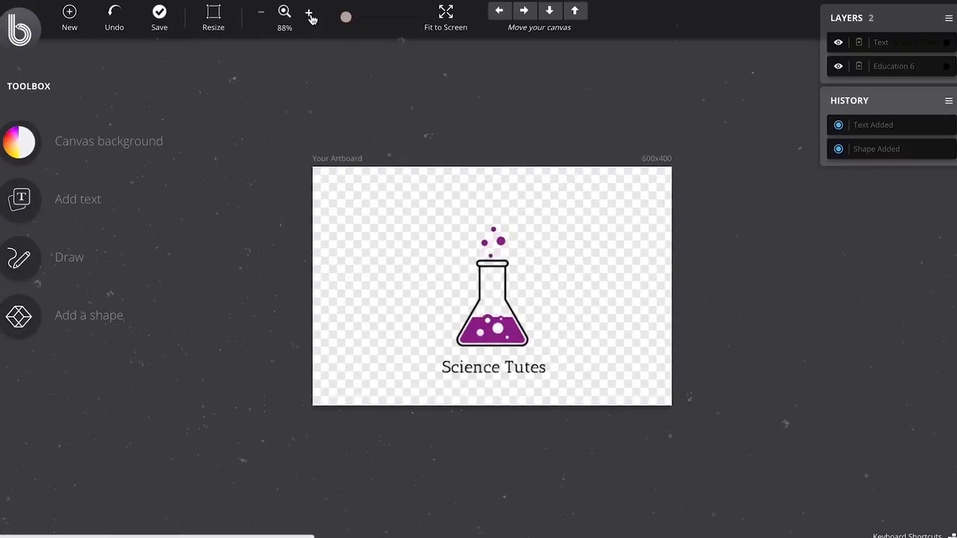
{"action": "left_click", "coordinate": [309, 15]}
{"action": "left_click", "coordinate": [310, 15]}
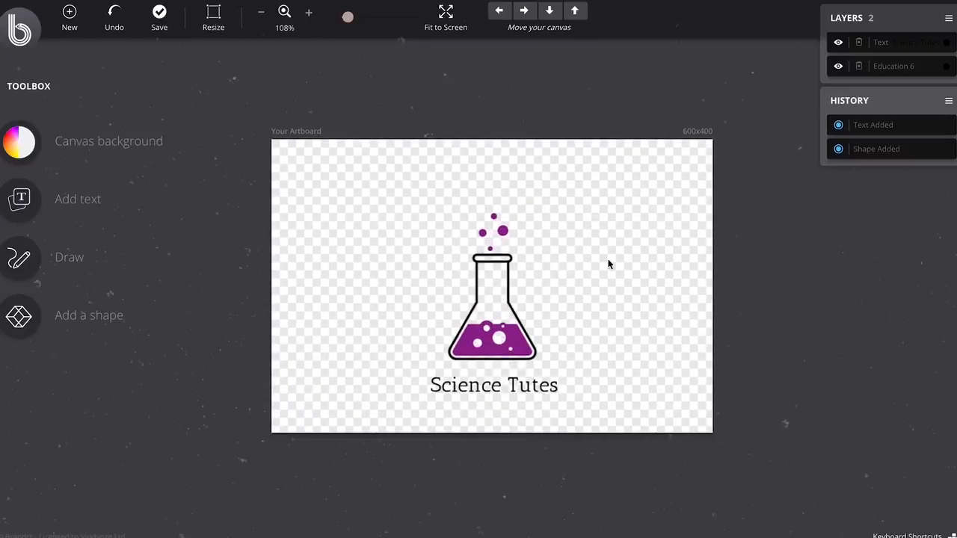
{"action": "left_click", "coordinate": [311, 15]}
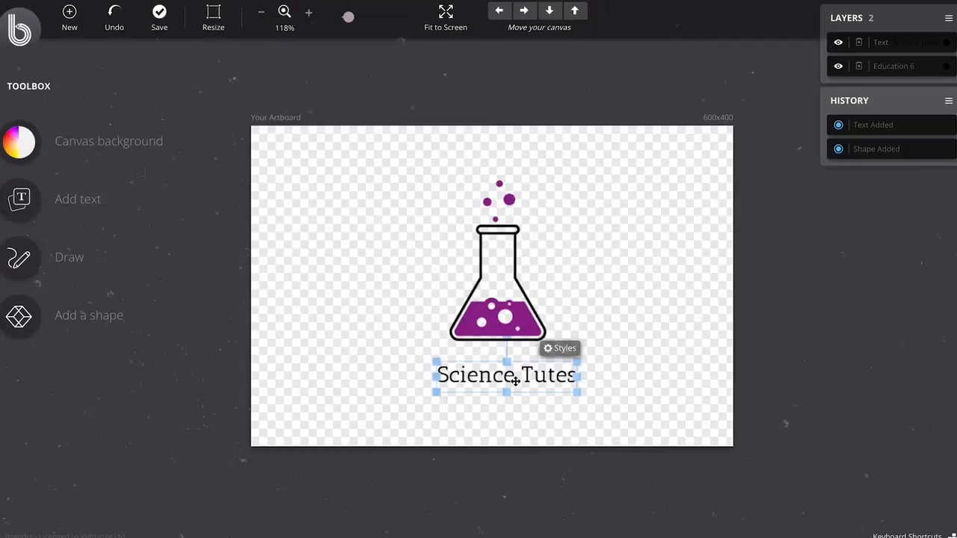
{"action": "left_click_drag", "start_coordinate": [516, 329], "coordinate": [517, 316]}
{"action": "left_click_drag", "start_coordinate": [508, 376], "coordinate": [508, 358]}
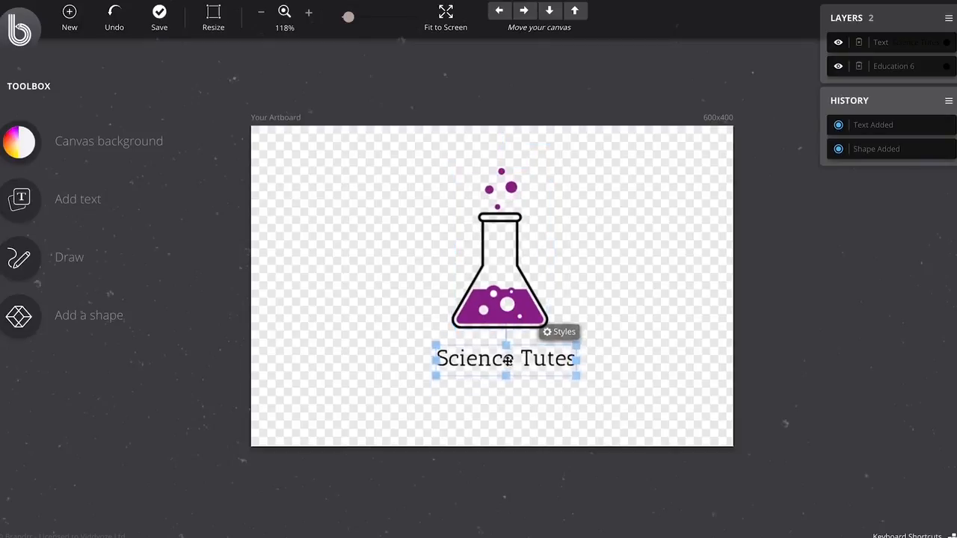
{"action": "left_click", "coordinate": [590, 370]}
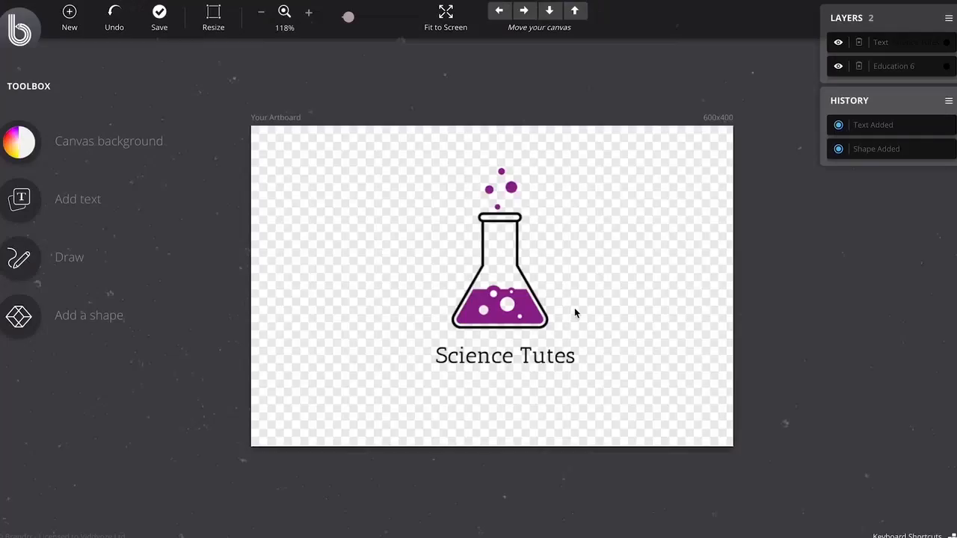
Step: Enlarge the Science Tutes text to font size 43 and shift it to the left beneath the flask
{"action": "left_click", "coordinate": [467, 357]}
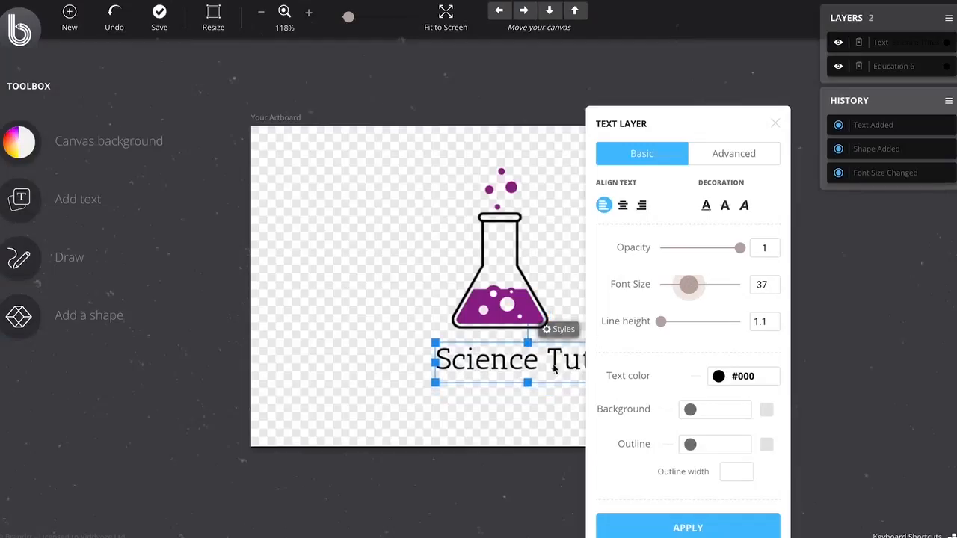
{"action": "left_click_drag", "start_coordinate": [554, 369], "coordinate": [453, 372]}
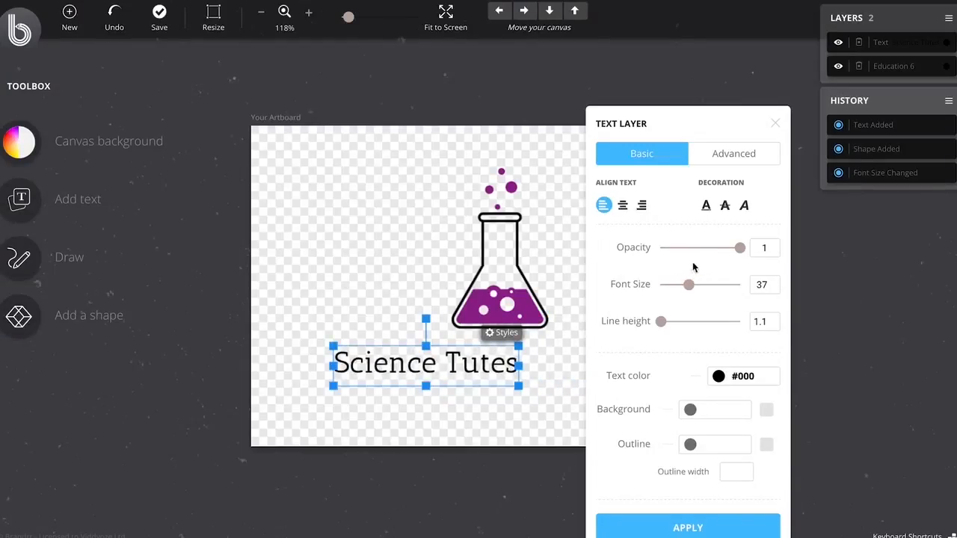
{"action": "left_click_drag", "start_coordinate": [689, 286], "coordinate": [693, 285]}
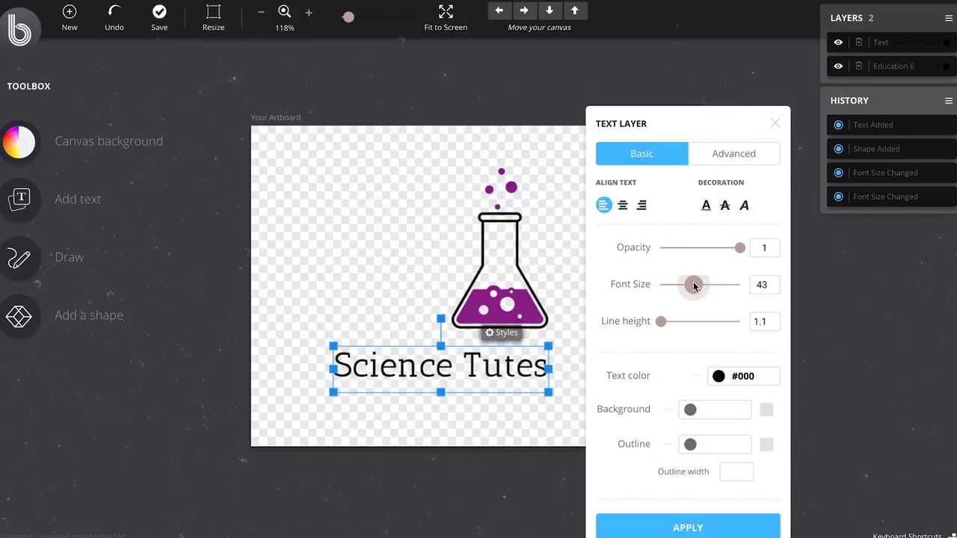
Step: Change the color of the Science Tutes text to #db0a5b and apply the text settings
{"action": "left_click", "coordinate": [742, 375]}
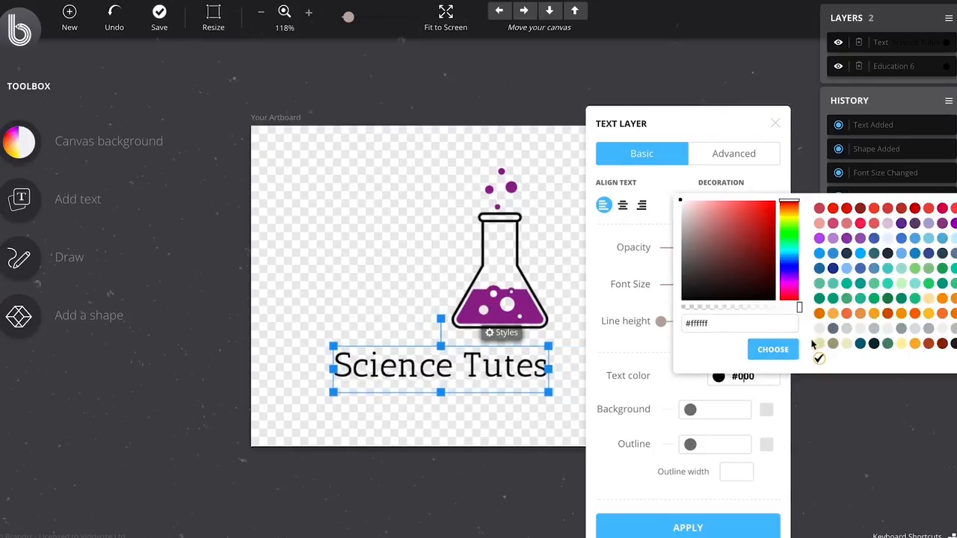
{"action": "left_click", "coordinate": [942, 209]}
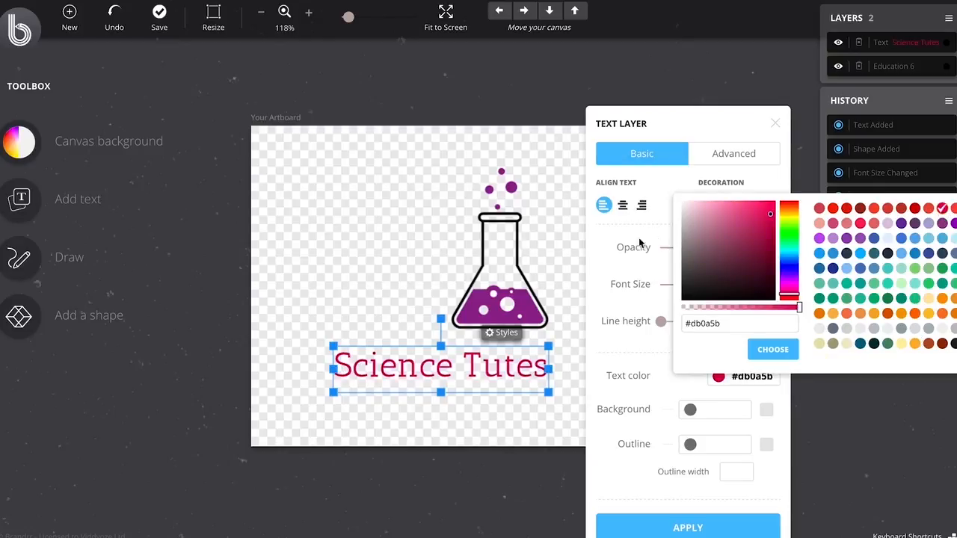
{"action": "left_click", "coordinate": [771, 349]}
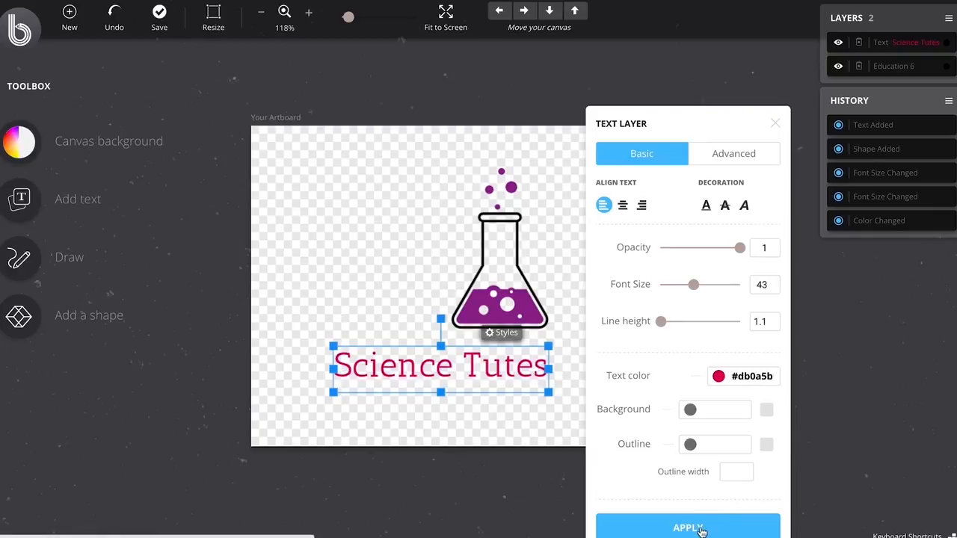
{"action": "left_click", "coordinate": [700, 528]}
{"action": "left_click", "coordinate": [406, 321]}
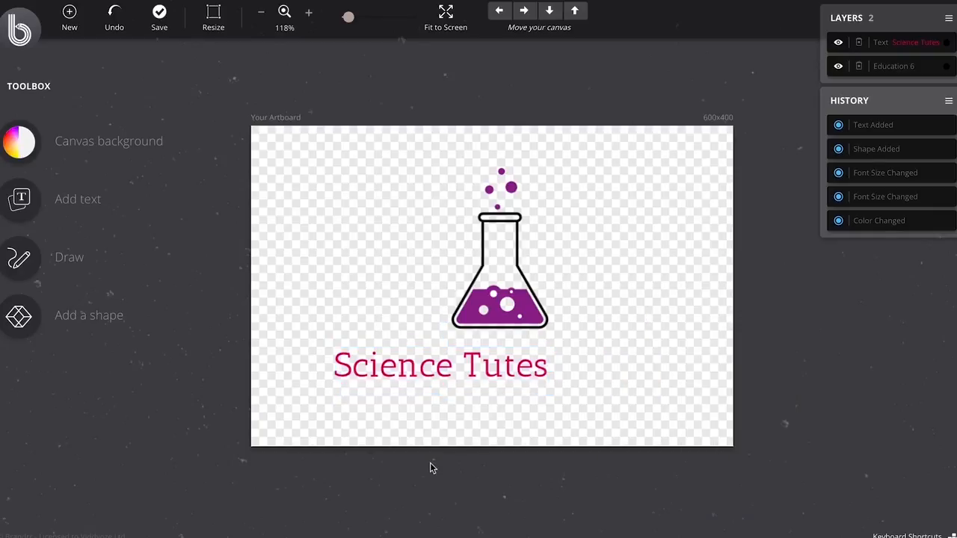
Step: Change the Science Tutes text to the Handwriting font Architects Daughter and center it beneath the flask
{"action": "left_click", "coordinate": [397, 370]}
{"action": "left_click", "coordinate": [398, 370]}
{"action": "left_click", "coordinate": [624, 397]}
{"action": "left_click", "coordinate": [509, 371]}
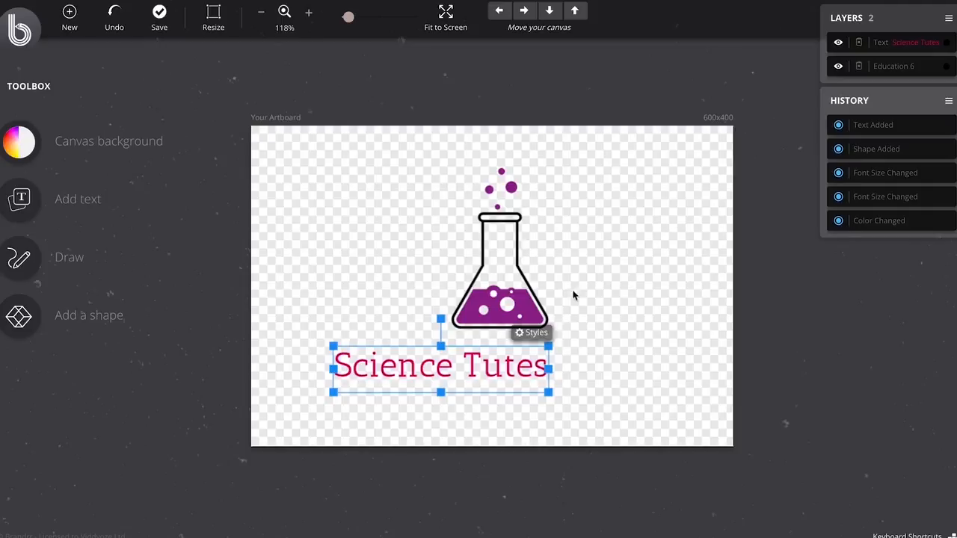
{"action": "left_click", "coordinate": [531, 332]}
{"action": "left_click", "coordinate": [702, 157]}
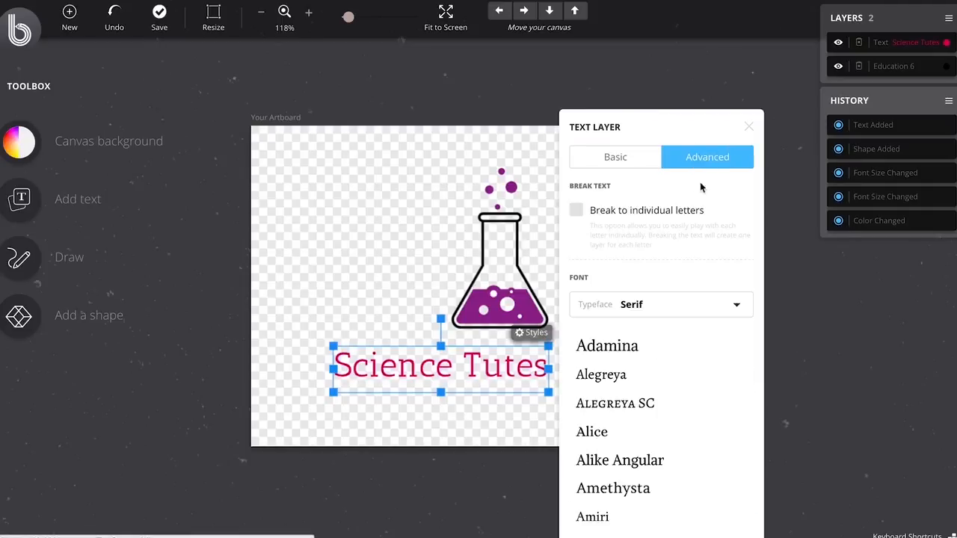
{"action": "scroll", "coordinate": [680, 350], "scroll_direction": "down", "scroll_amount": 1}
{"action": "scroll", "coordinate": [679, 353], "scroll_direction": "down", "scroll_amount": 1}
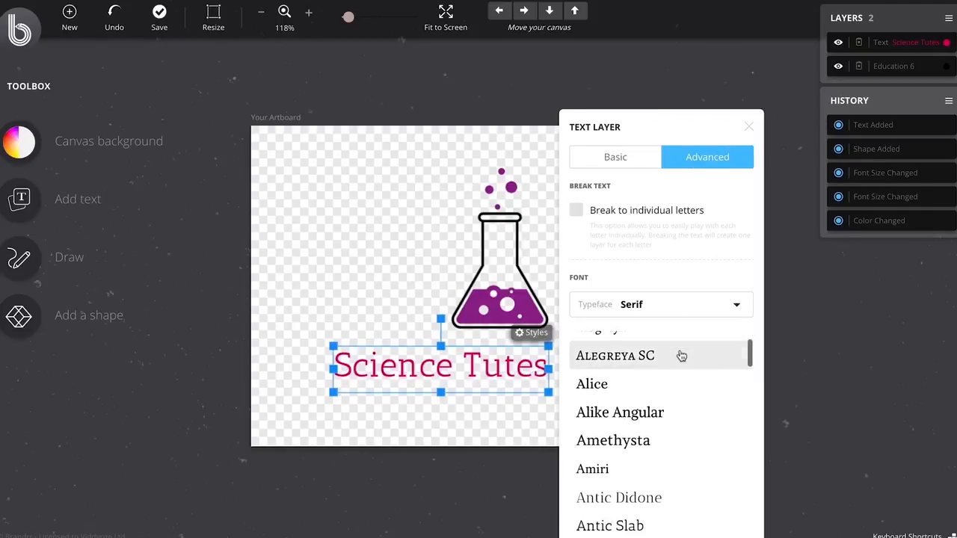
{"action": "scroll", "coordinate": [666, 337], "scroll_direction": "up", "scroll_amount": 1}
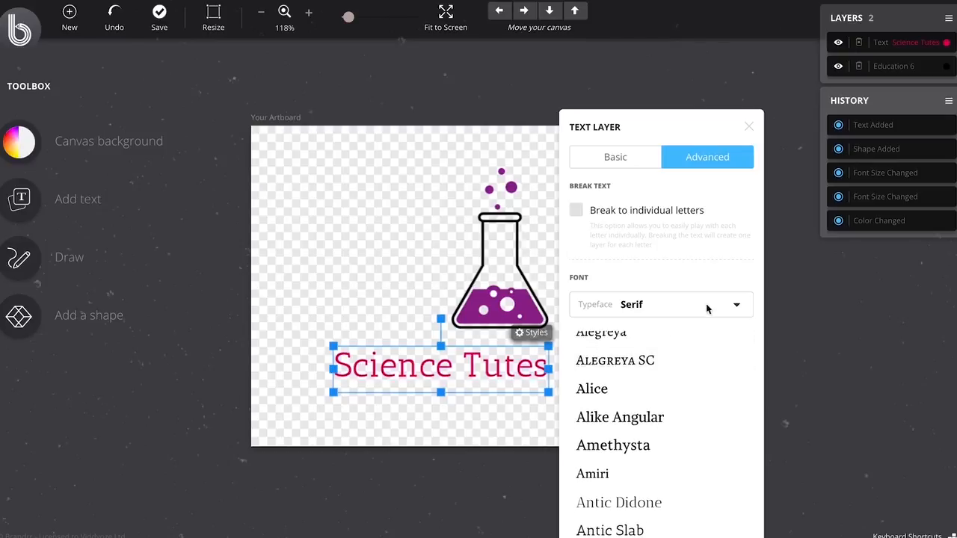
{"action": "left_click", "coordinate": [734, 306]}
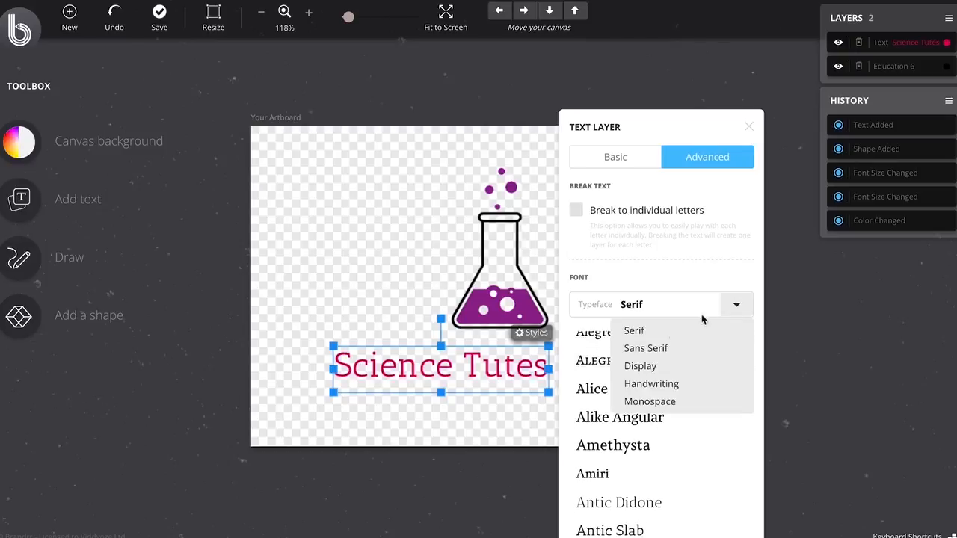
{"action": "left_click", "coordinate": [655, 386]}
{"action": "scroll", "coordinate": [684, 389], "scroll_direction": "down", "scroll_amount": 2}
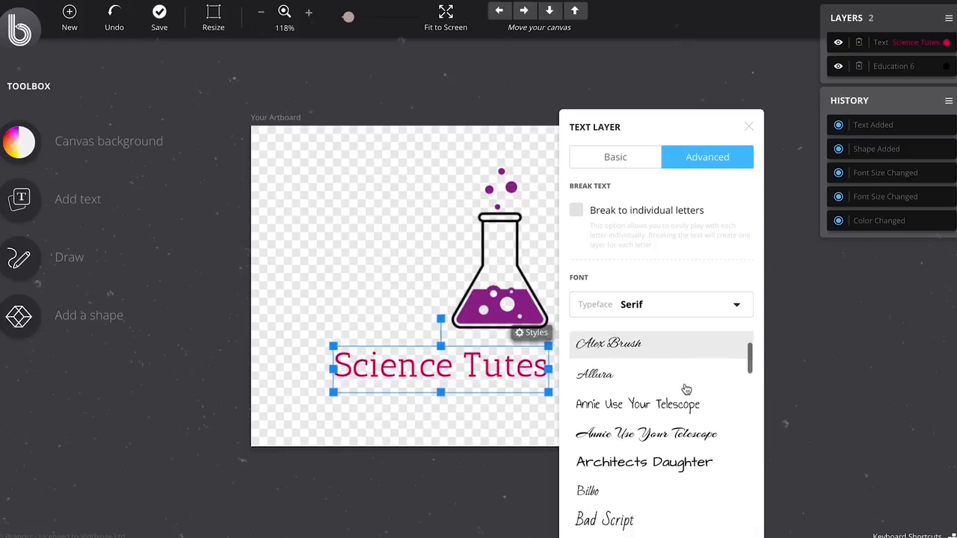
{"action": "scroll", "coordinate": [686, 389], "scroll_direction": "down", "scroll_amount": 2}
{"action": "left_click", "coordinate": [661, 424]}
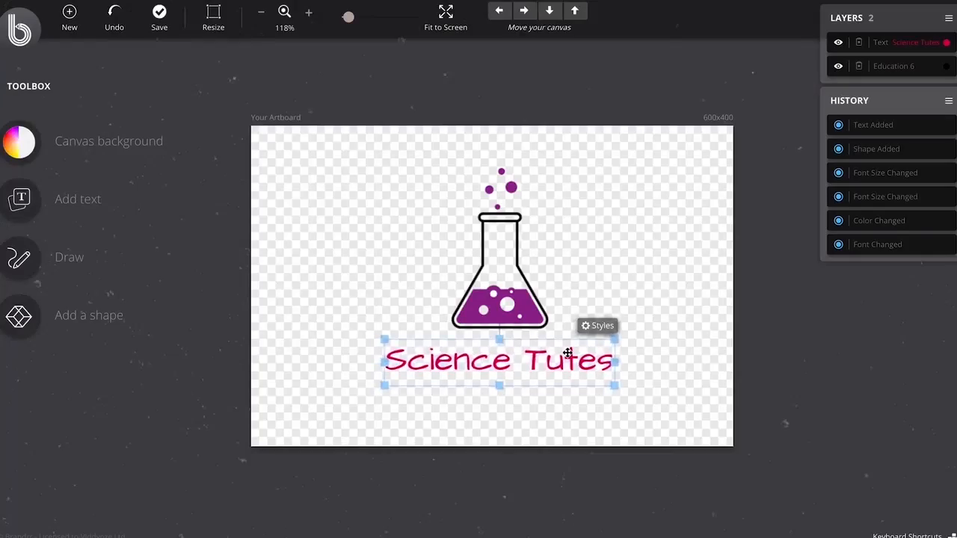
Step: Nudge the flask graphic slightly left and down above the Science Tutes text
{"action": "left_click", "coordinate": [552, 292]}
{"action": "left_click_drag", "start_coordinate": [516, 303], "coordinate": [512, 306]}
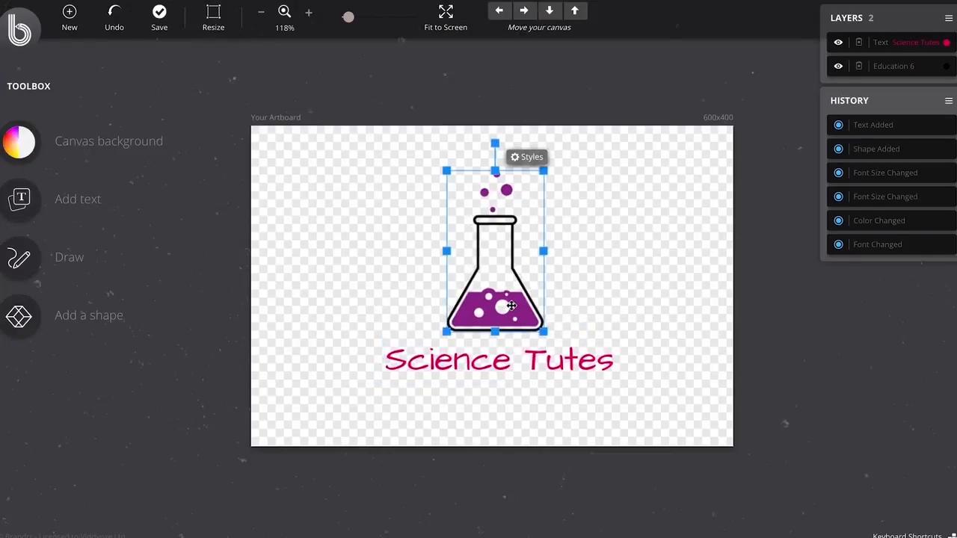
{"action": "scroll", "coordinate": [490, 251], "scroll_direction": "up", "scroll_amount": 1}
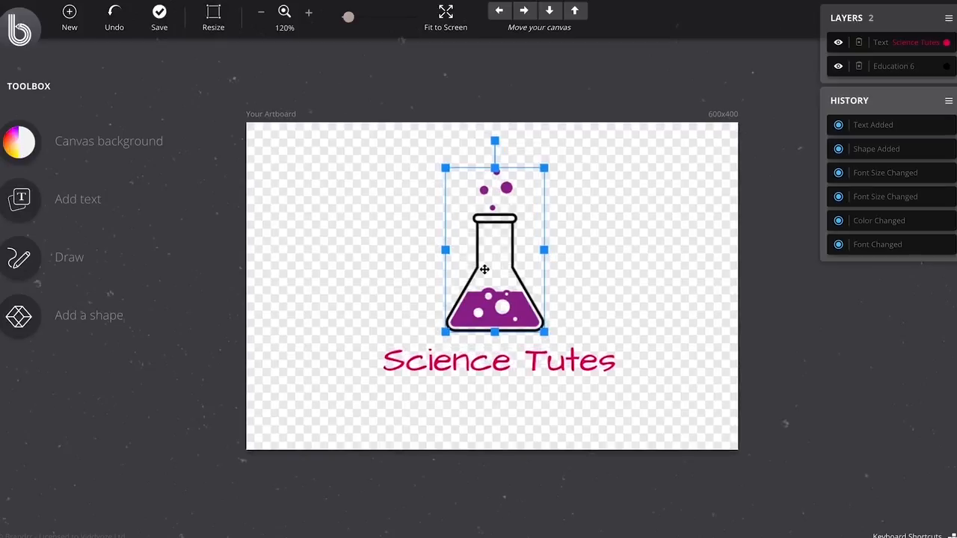
{"action": "left_click", "coordinate": [629, 274]}
Step: Set the fill of Layer 0 in the flask graphic's styles to #000000
{"action": "left_click", "coordinate": [507, 288]}
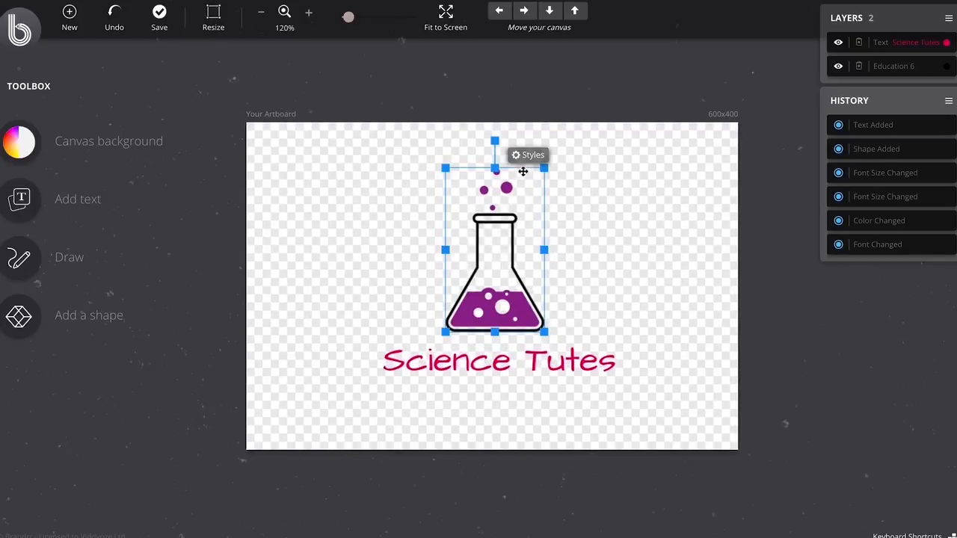
{"action": "left_click", "coordinate": [532, 159]}
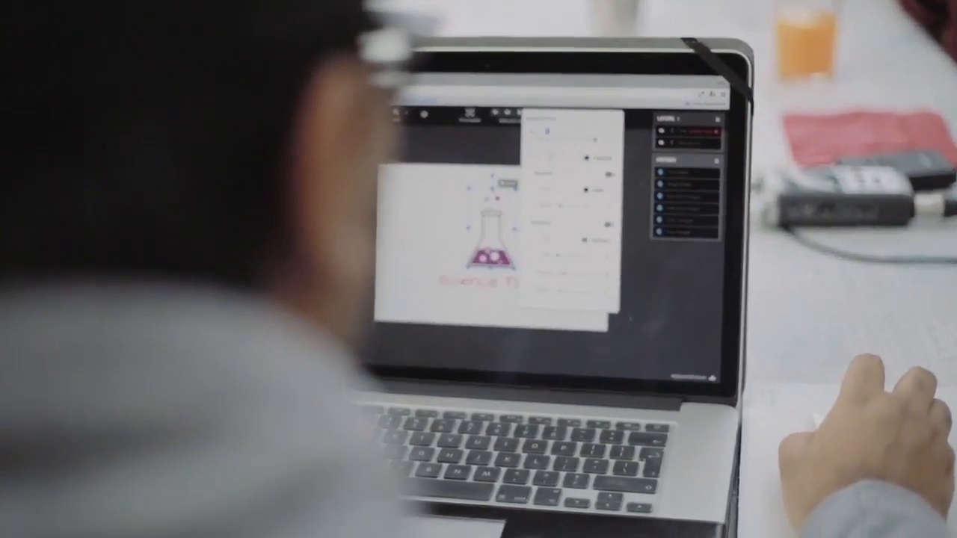
{"action": "left_click", "coordinate": [591, 49]}
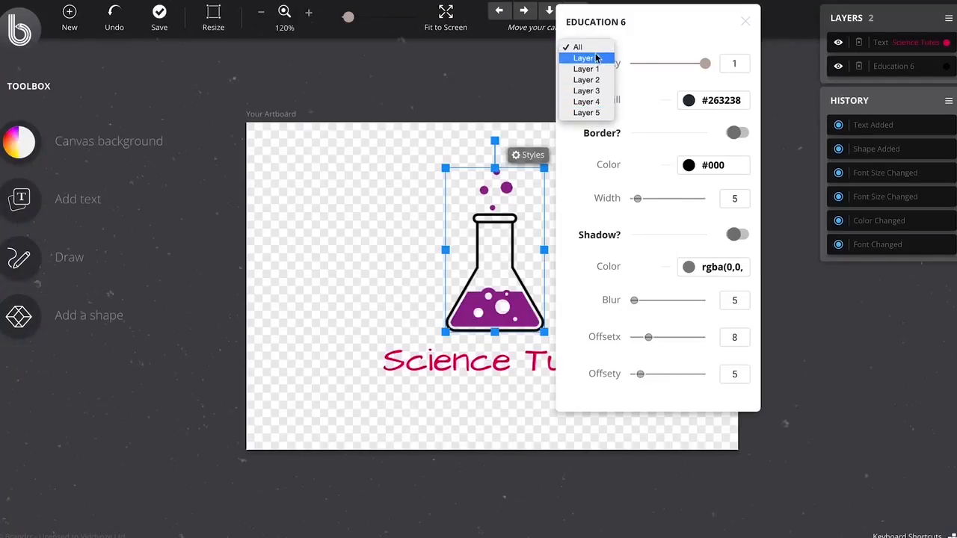
{"action": "left_click", "coordinate": [587, 59]}
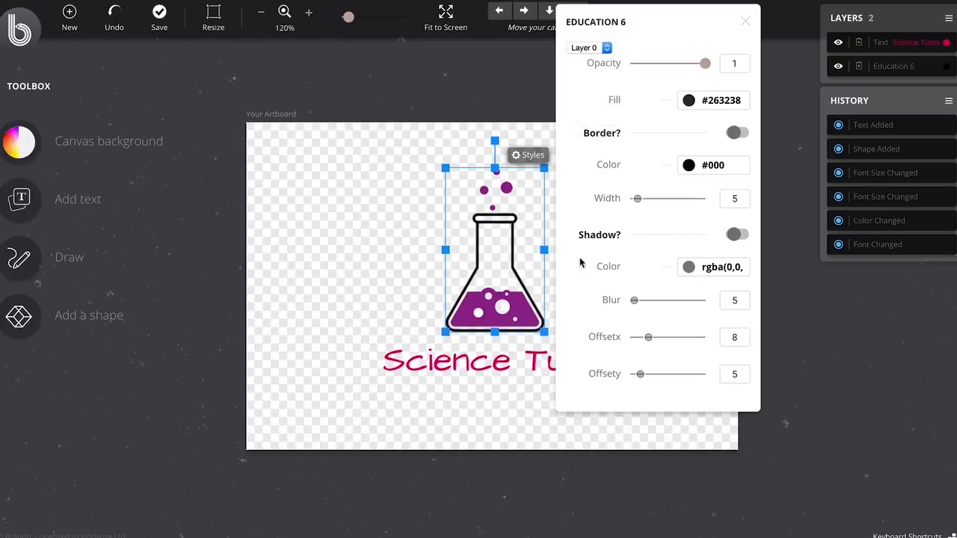
{"action": "left_click", "coordinate": [599, 49]}
{"action": "left_click", "coordinate": [598, 51]}
{"action": "left_click", "coordinate": [598, 48]}
{"action": "left_click", "coordinate": [601, 35]}
{"action": "left_click", "coordinate": [576, 46]}
{"action": "left_click", "coordinate": [587, 58]}
{"action": "left_click", "coordinate": [715, 101]}
{"action": "mouse_move", "coordinate": [726, 186]}
{"action": "left_mouse_down"}
{"action": "mouse_move", "coordinate": [726, 175]}
{"action": "mouse_move", "coordinate": [762, 192]}
{"action": "mouse_move", "coordinate": [684, 169]}
{"action": "mouse_move", "coordinate": [711, 244]}
{"action": "mouse_move", "coordinate": [701, 141]}
{"action": "mouse_move", "coordinate": [716, 205]}
{"action": "mouse_move", "coordinate": [689, 236]}
{"action": "left_mouse_up"}
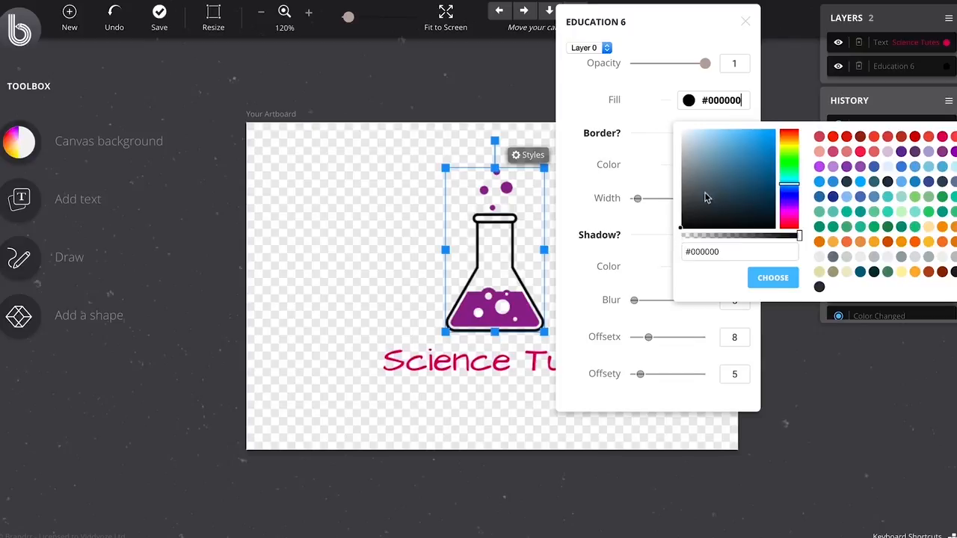
{"action": "left_click", "coordinate": [770, 278]}
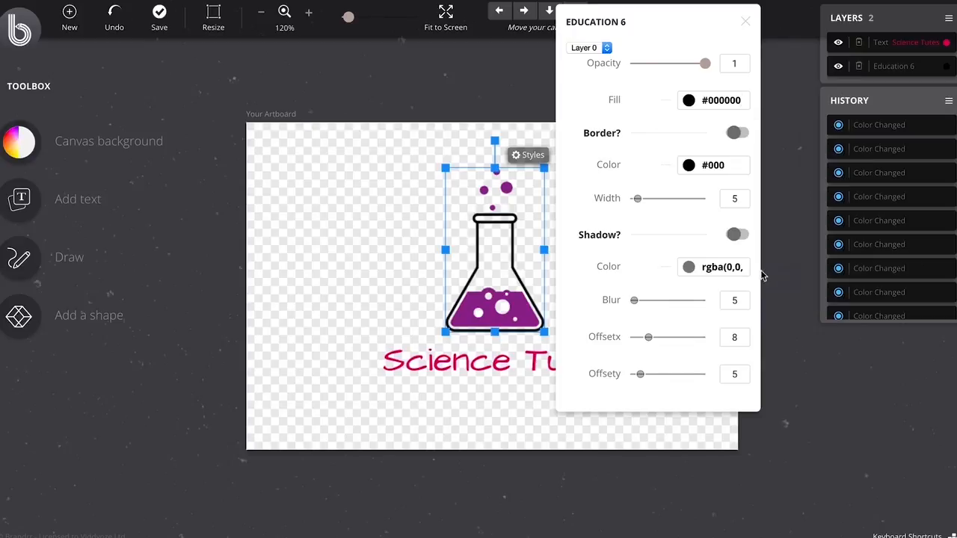
Step: Recolor the bubbles above the flask through their individual layers, using a muted red for Layer 1 and #bf55ec for Layer 4
{"action": "left_click", "coordinate": [597, 50]}
{"action": "left_click", "coordinate": [597, 58]}
{"action": "left_click", "coordinate": [704, 102]}
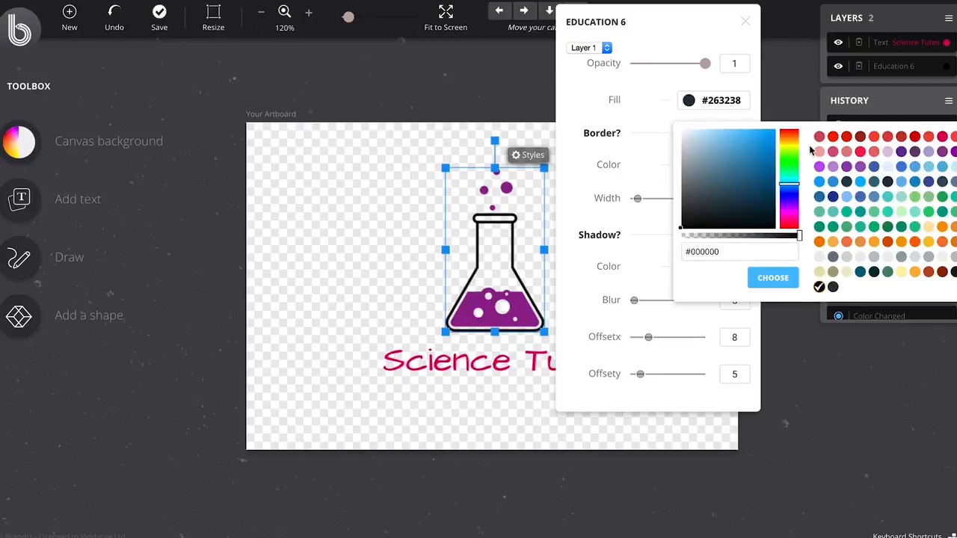
{"action": "left_click", "coordinate": [820, 139]}
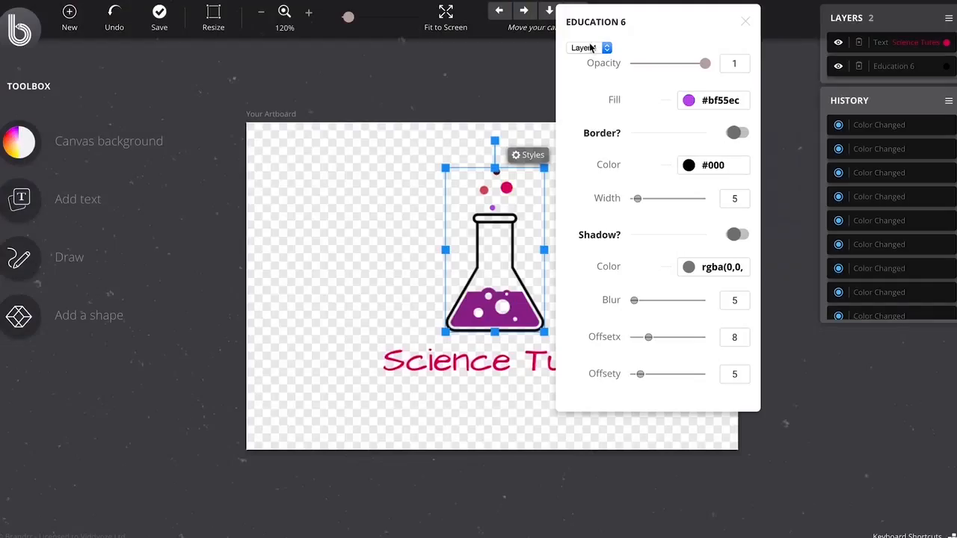
Step: Set the fill of the flask graphic's Layer 5, the liquid, to #f64747 and close the style settings
{"action": "left_click", "coordinate": [591, 48]}
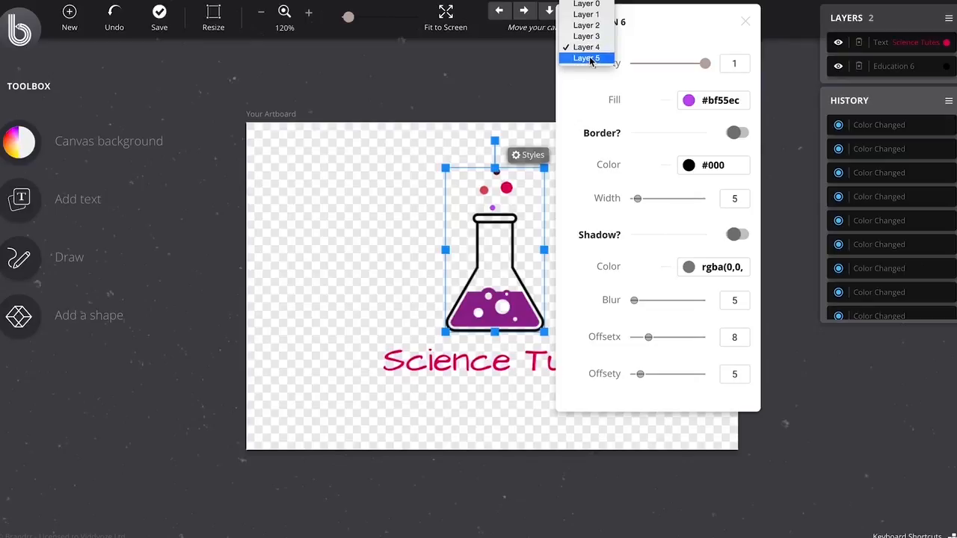
{"action": "left_click", "coordinate": [582, 57]}
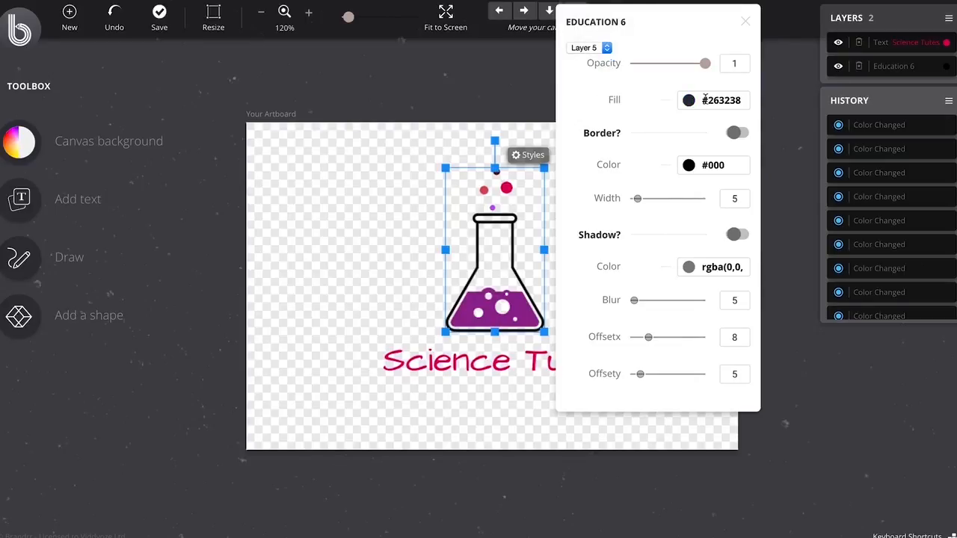
{"action": "left_click", "coordinate": [704, 99]}
{"action": "left_click", "coordinate": [954, 139]}
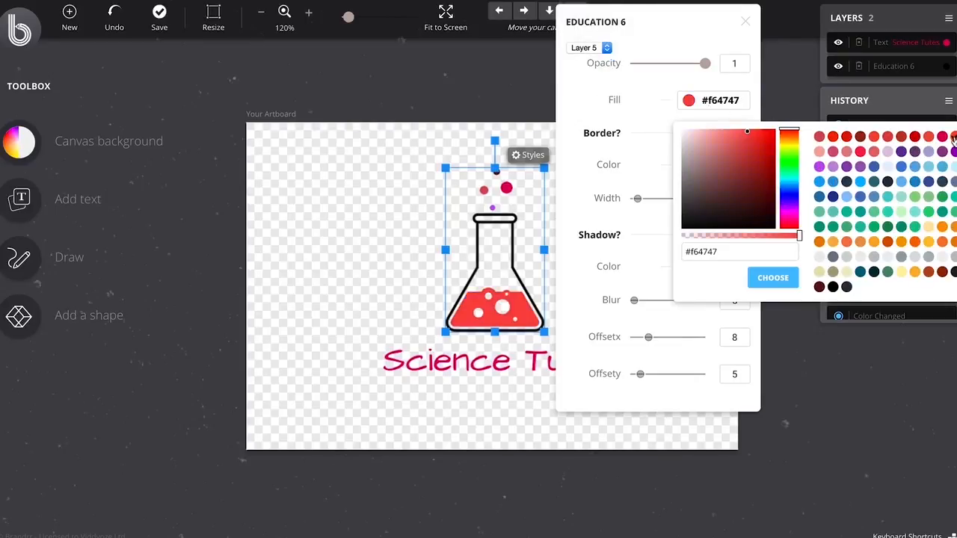
{"action": "left_click", "coordinate": [770, 279]}
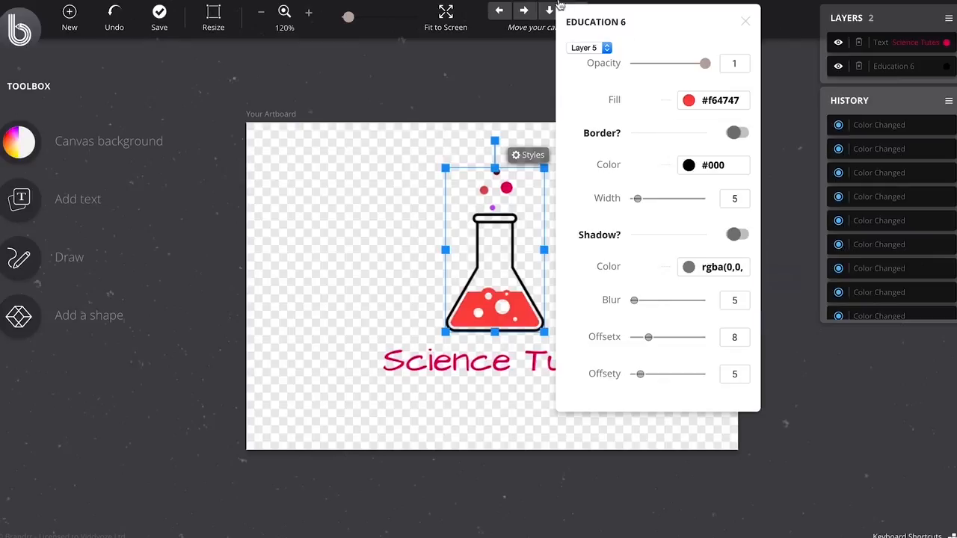
{"action": "left_click", "coordinate": [744, 22]}
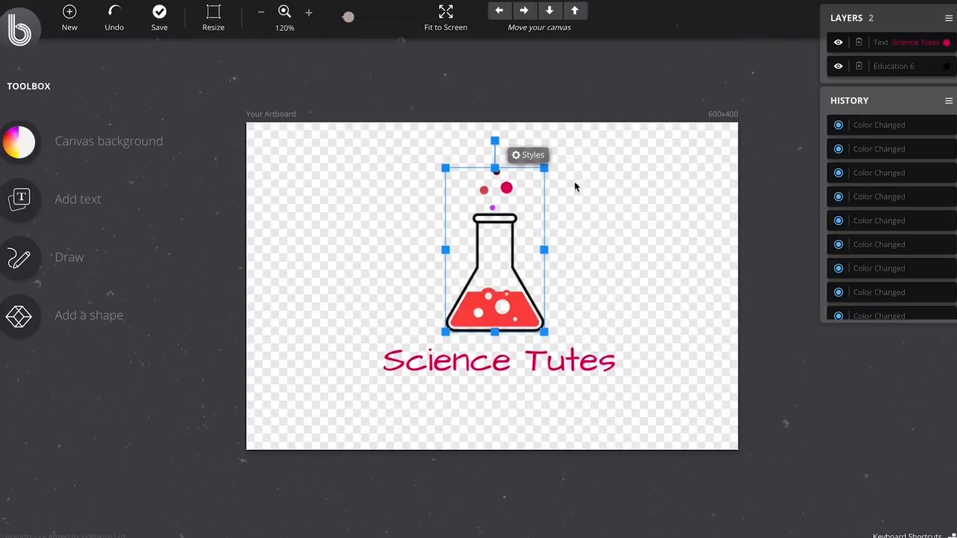
Step: Enlarge the flask graphic to fill most of the artboard's height, with the Science Tutes text placed just beneath it
{"action": "left_click_drag", "start_coordinate": [544, 332], "coordinate": [527, 312]}
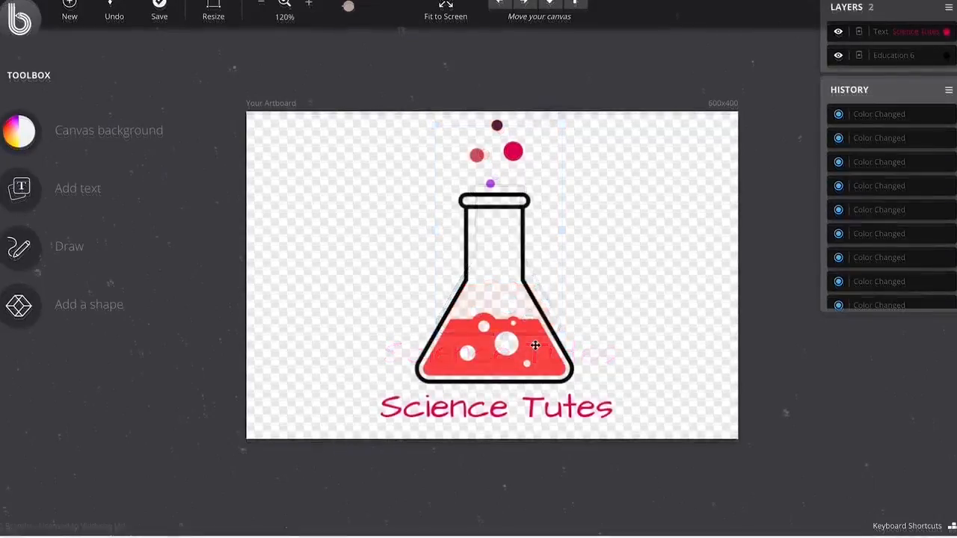
{"action": "left_click_drag", "start_coordinate": [518, 349], "coordinate": [519, 342]}
{"action": "left_click", "coordinate": [709, 341]}
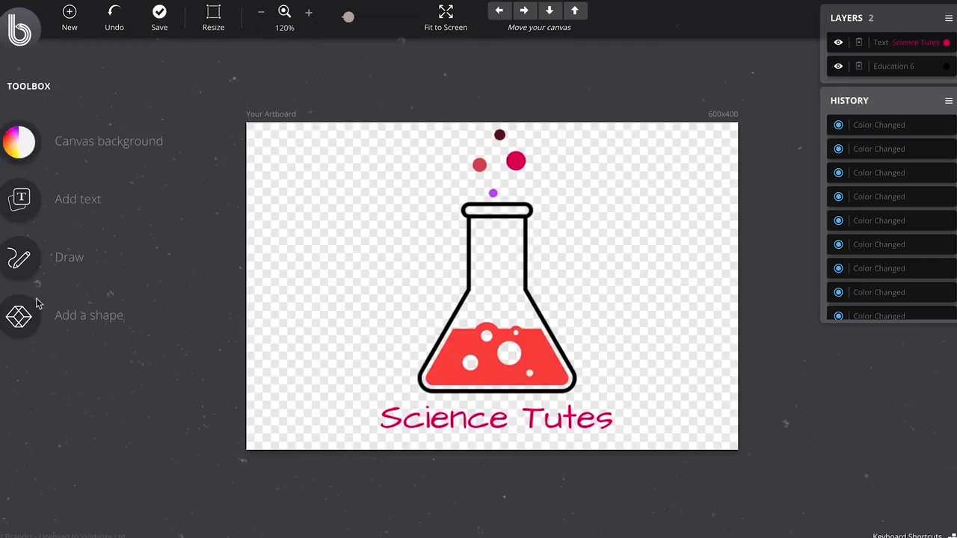
Step: Export the logo as a PNG named Science 2, saved for retina with transparency preserved
{"action": "left_click", "coordinate": [159, 21]}
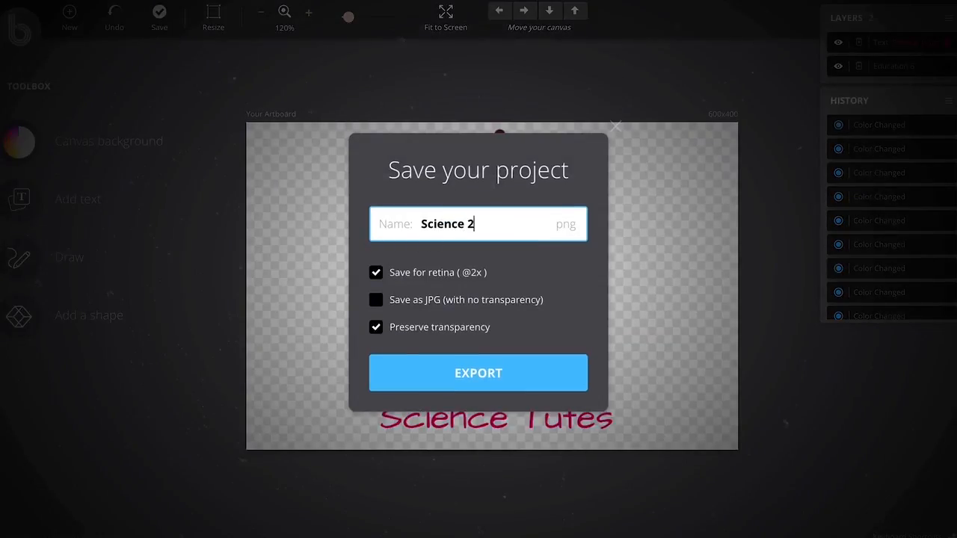
{"action": "left_click", "coordinate": [498, 371]}
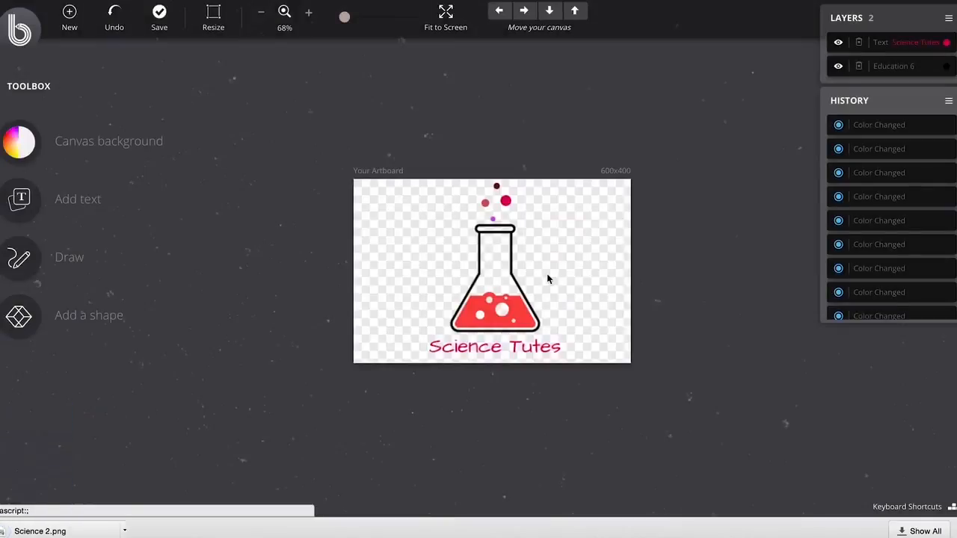
Step: Open the exported Science 2.png, shrink and reposition its window to view the whole logo, and close it
{"action": "left_click", "coordinate": [65, 531]}
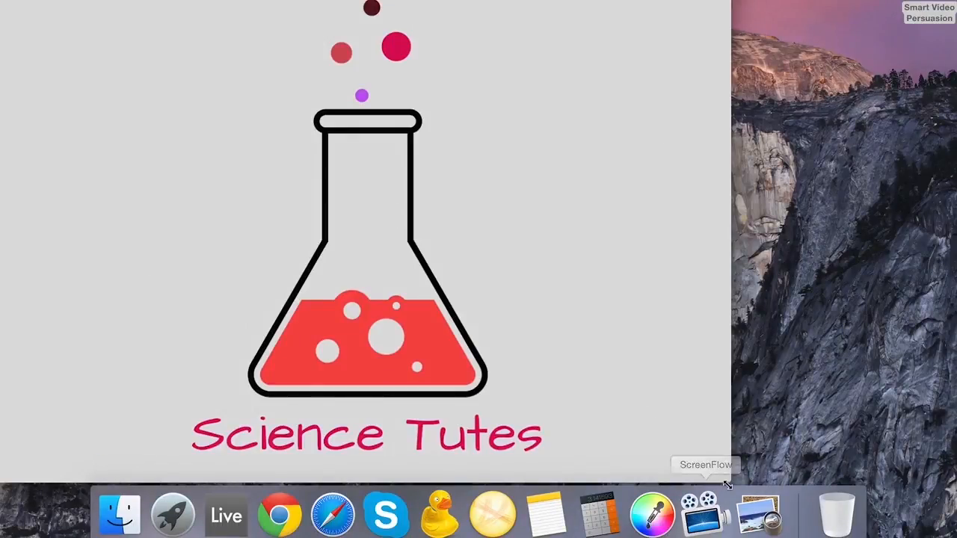
{"action": "left_click_drag", "start_coordinate": [727, 485], "coordinate": [453, 284]}
{"action": "left_click_drag", "start_coordinate": [299, 0], "coordinate": [549, 0]}
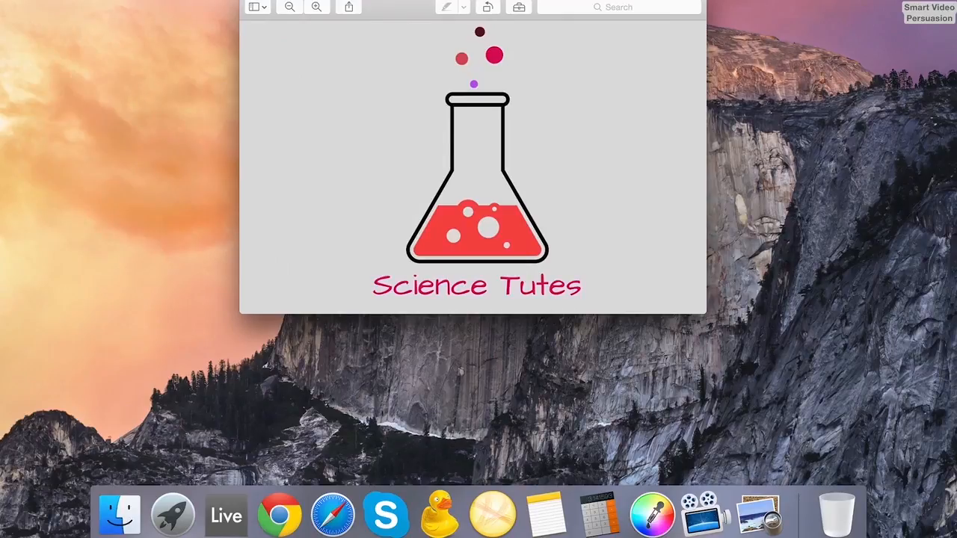
{"action": "key", "text": "super+w"}
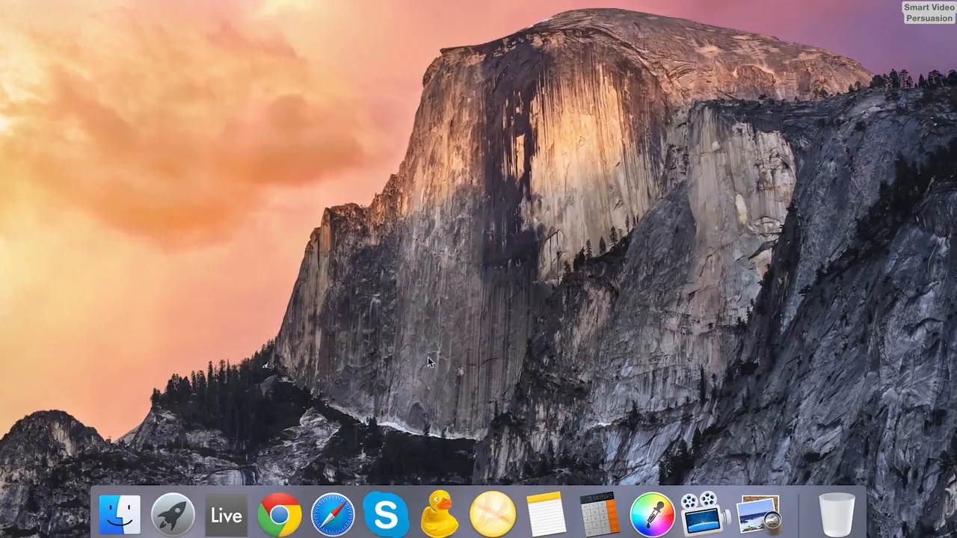
Step: Switch back to Chrome and reload the logo editor, skipping the walkthrough to start a new project
{"action": "left_click", "coordinate": [278, 509]}
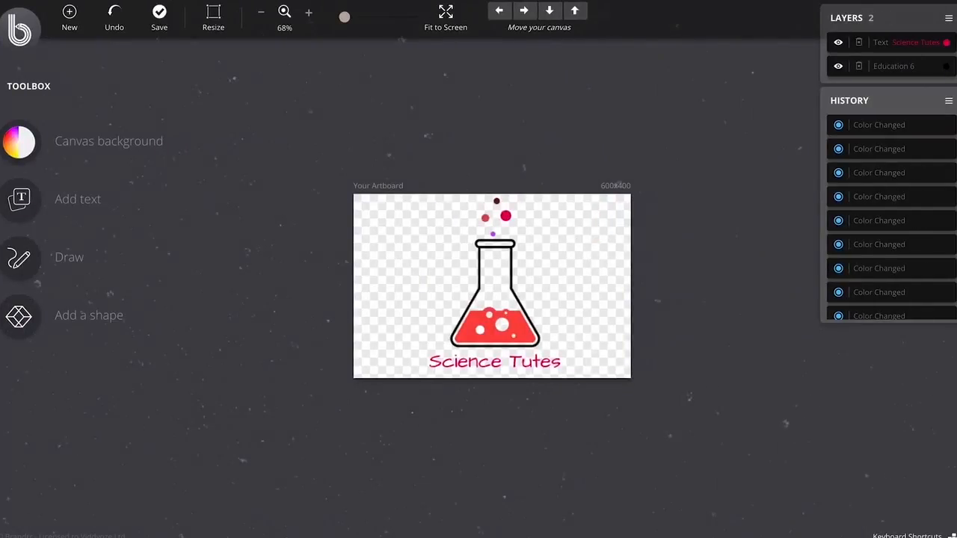
{"action": "key", "text": "super+r"}
{"action": "left_click", "coordinate": [522, 160]}
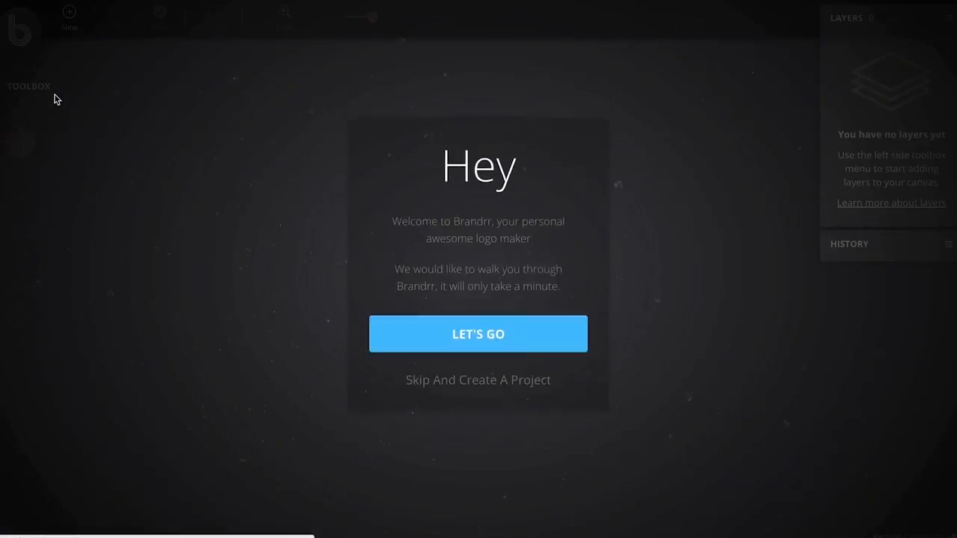
{"action": "left_click", "coordinate": [478, 380]}
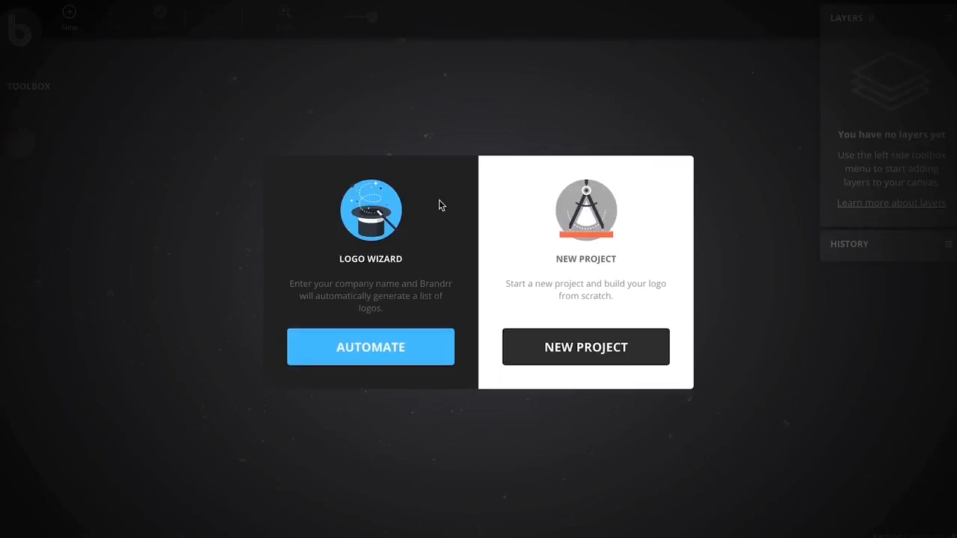
Step: Generate logos with the Logo Wizard for the name Make Money Biz in the Finance industry
{"action": "left_click", "coordinate": [421, 346]}
{"action": "left_click", "coordinate": [590, 267]}
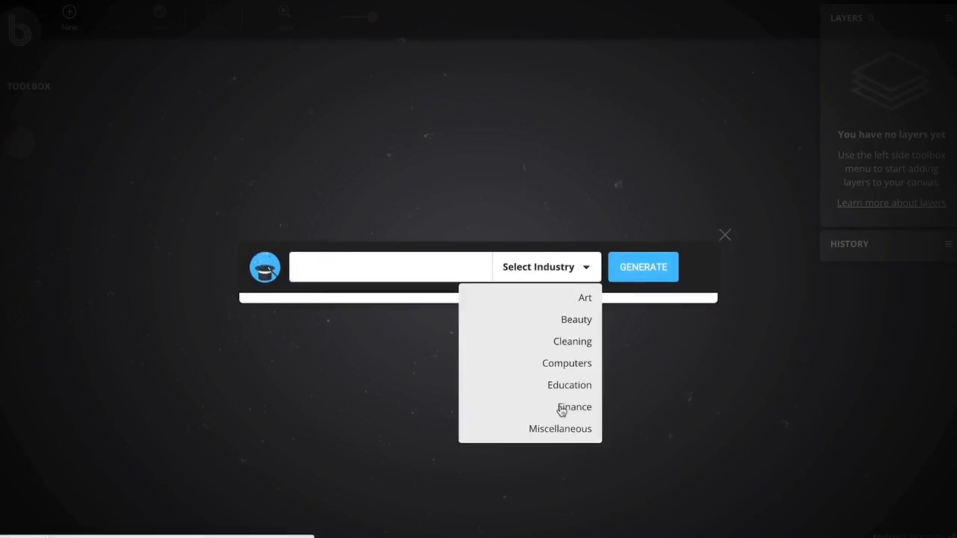
{"action": "left_click", "coordinate": [572, 407]}
{"action": "left_click", "coordinate": [435, 269]}
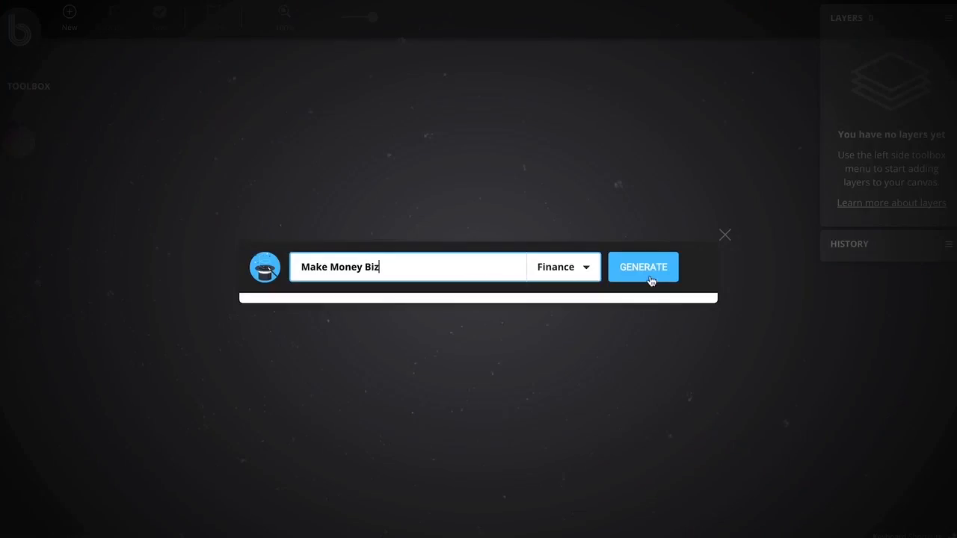
{"action": "left_click", "coordinate": [651, 280]}
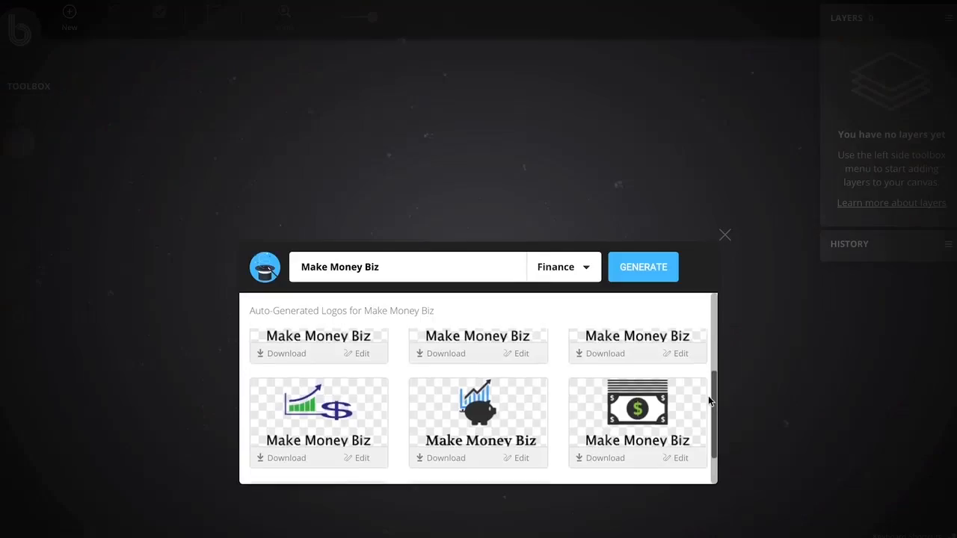
Step: Open the generated logo with the businessman and dollar gears for editing, and move its graphic and text slightly upward
{"action": "scroll", "coordinate": [708, 396], "scroll_direction": "down", "scroll_amount": 3}
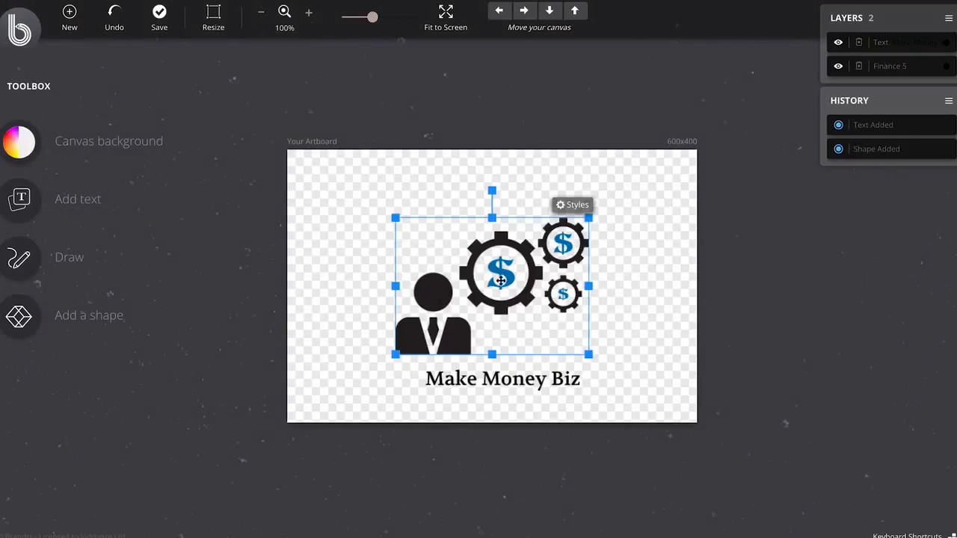
{"action": "left_click_drag", "start_coordinate": [474, 281], "coordinate": [474, 261]}
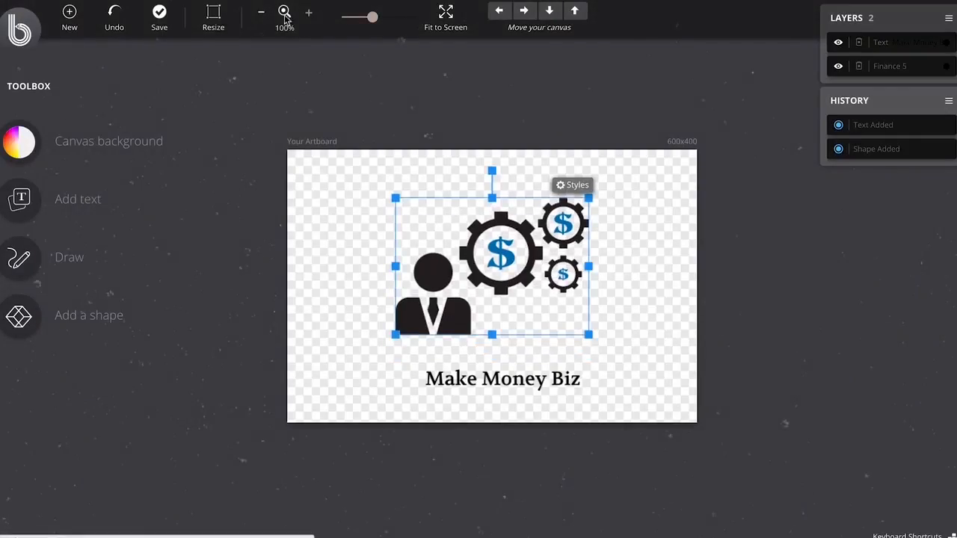
{"action": "left_click", "coordinate": [310, 13]}
{"action": "left_click", "coordinate": [313, 16]}
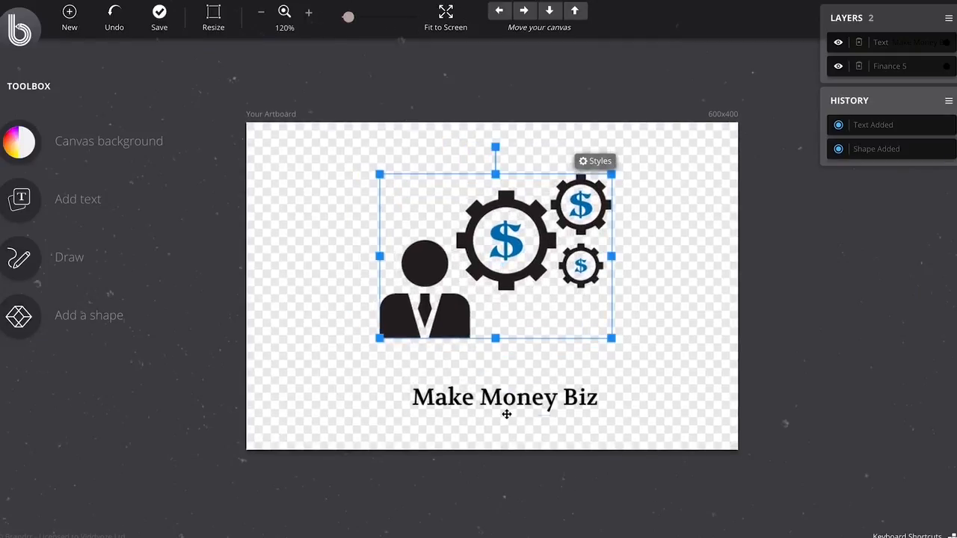
{"action": "left_click_drag", "start_coordinate": [507, 415], "coordinate": [499, 397]}
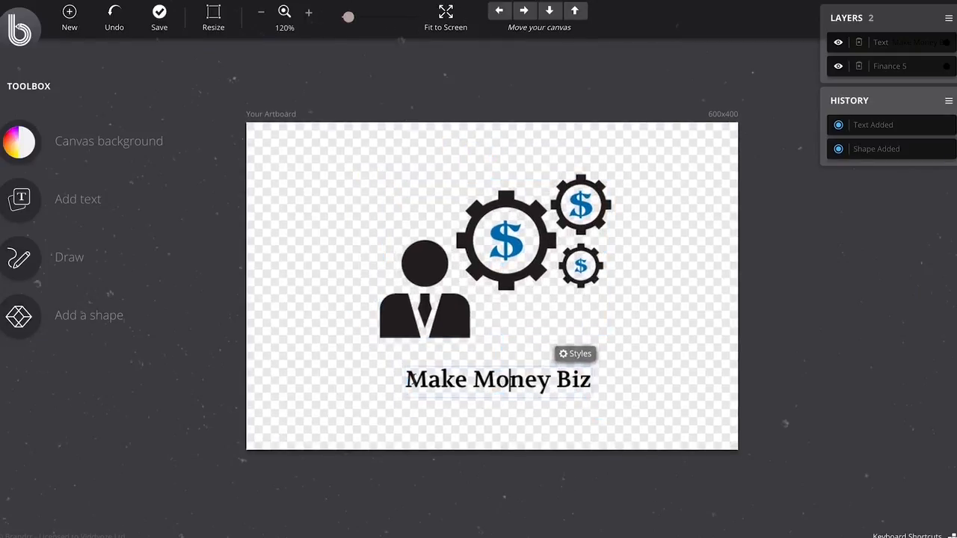
Step: Restyle the Make Money Biz text in a larger slab-serif font, and color the graphic's dollar signs green and the tie red
{"action": "left_click_drag", "start_coordinate": [410, 379], "coordinate": [409, 423]}
{"action": "left_click", "coordinate": [591, 355]}
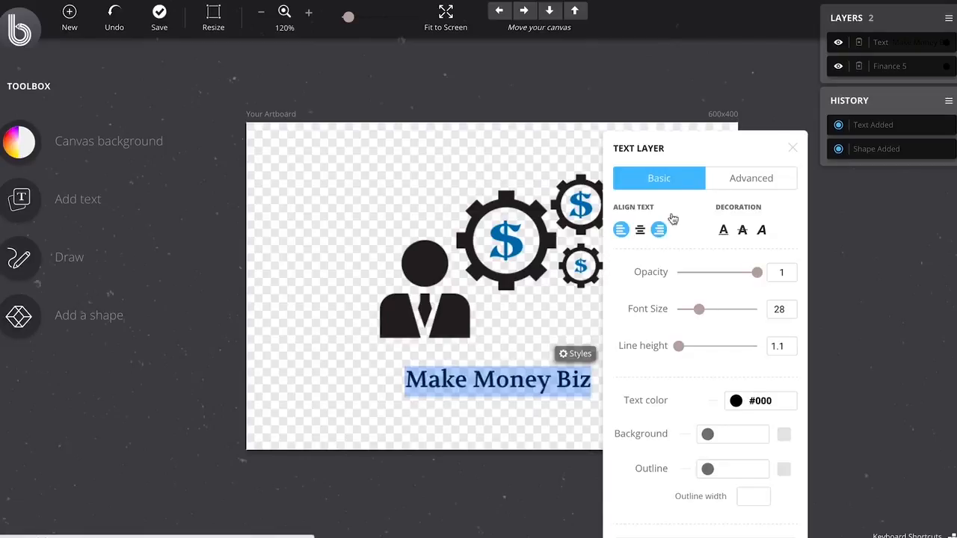
{"action": "left_click", "coordinate": [751, 178]}
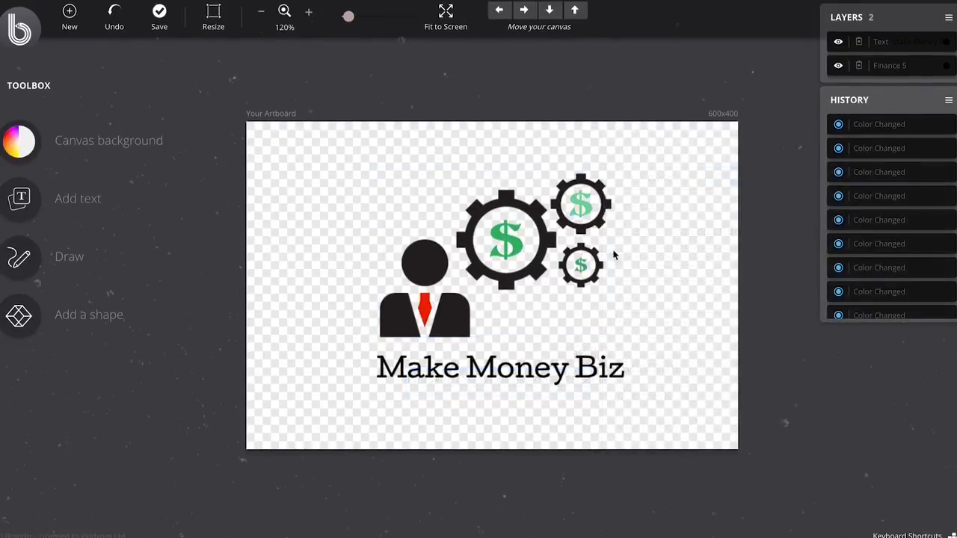
Step: Start saving the Make Money Biz logo as a PNG with transparency preserved
{"action": "left_click", "coordinate": [163, 25]}
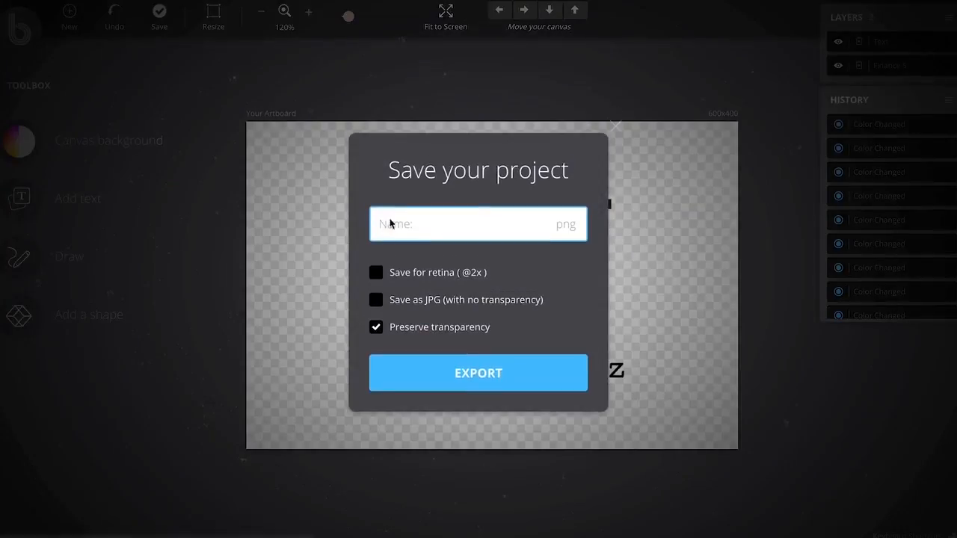